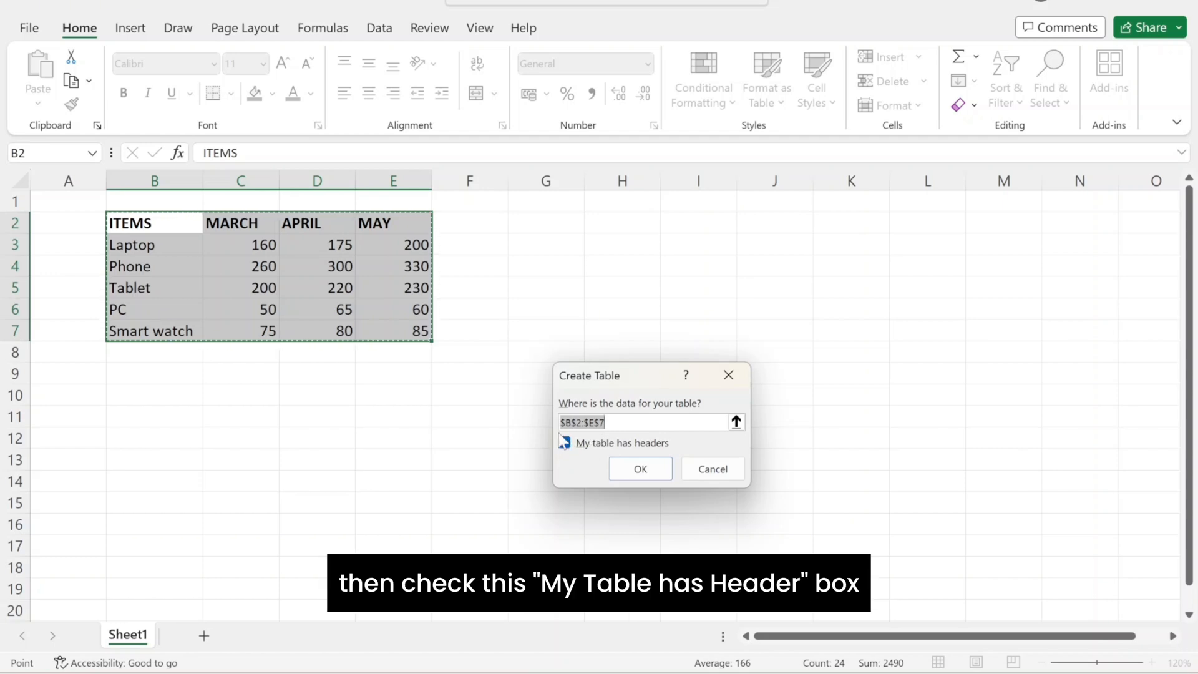
Create a table from the range B2:E7, treating the first row as headers.
left_click(563, 442)
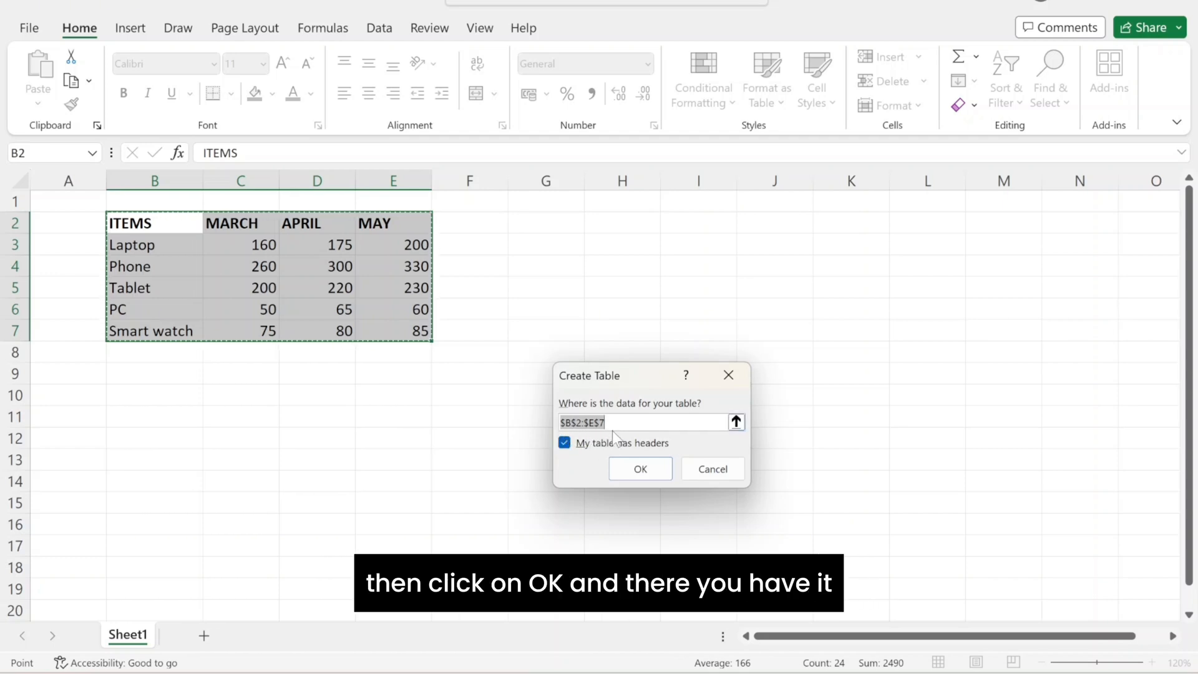
left_click(627, 469)
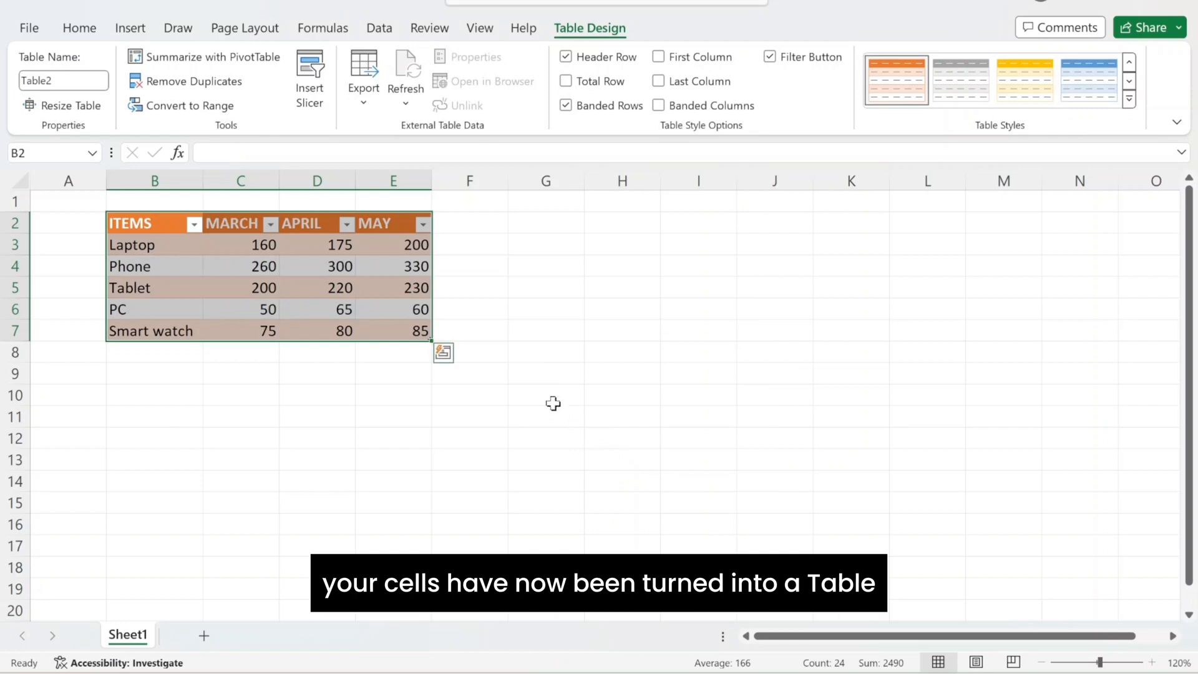
left_click(406, 391)
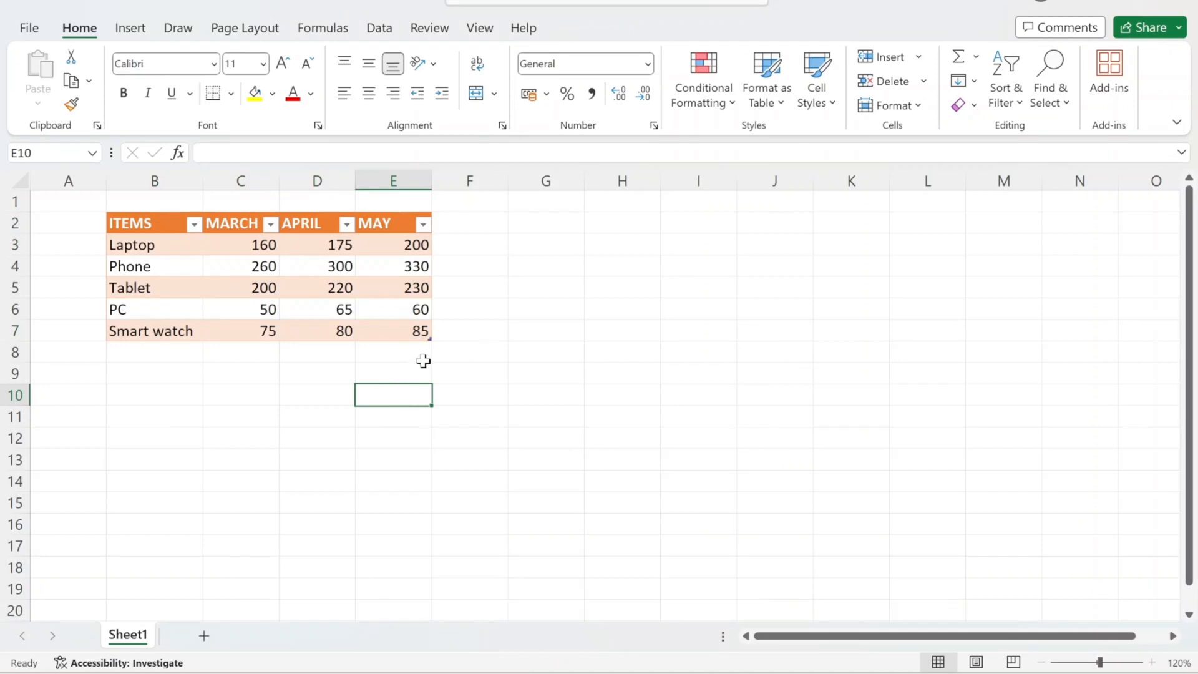
Extend the table with a new column by entering the header JUNE in cell F2.
left_click(469, 232)
left_click(460, 216)
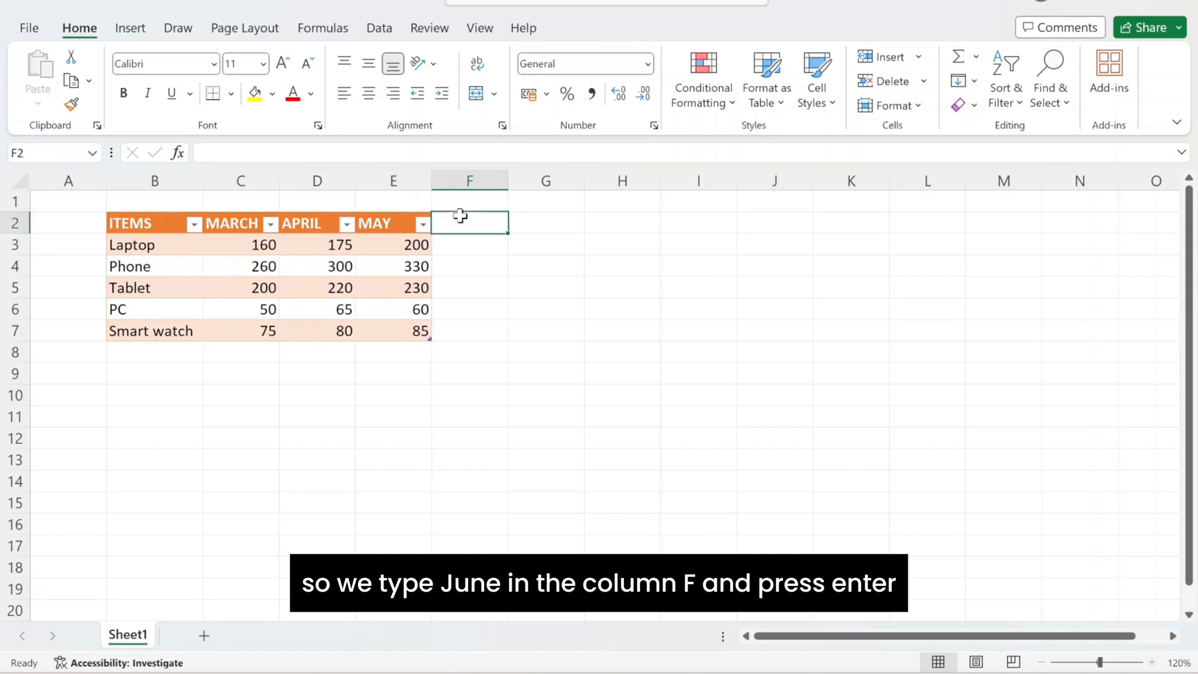
type("JUNE")
key("Return")
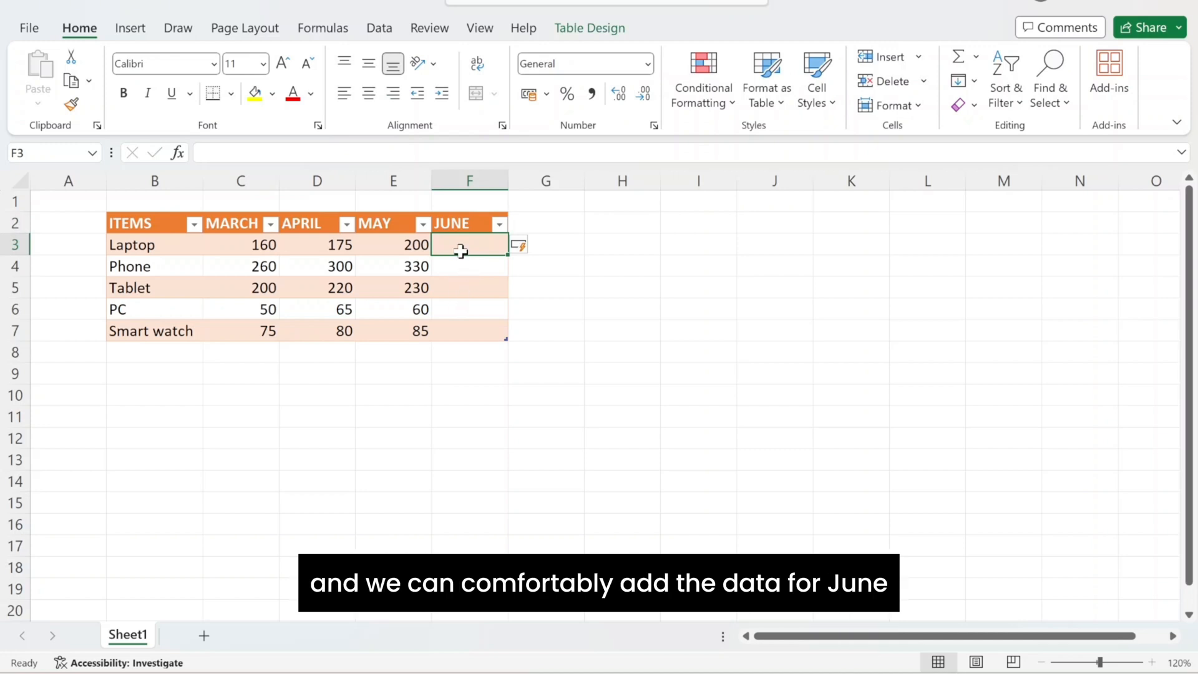
Fill the JUNE column from Laptop down to Smart watch with 300, 490, 260, 90 and 89.
type("300")
key("Return")
type("490")
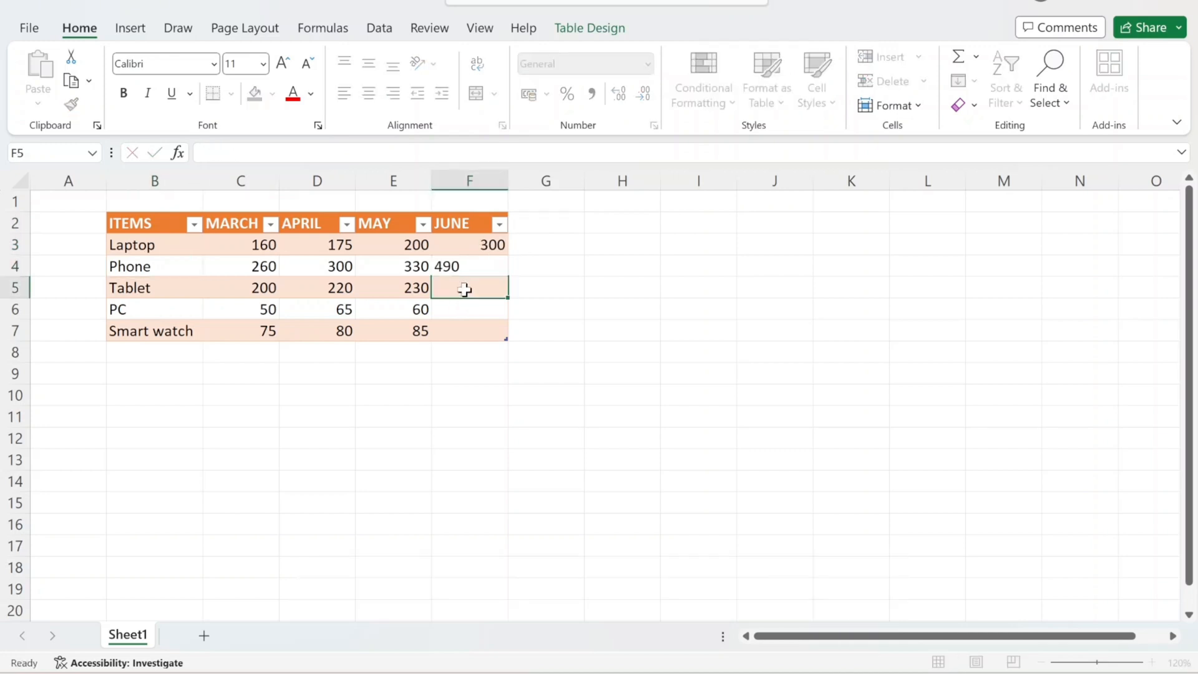
key("Return")
type("260")
key("Return")
type("90")
key("Return")
type("89")
Extend the table with a new row by entering the item Mouse in cell B8.
left_click(158, 354)
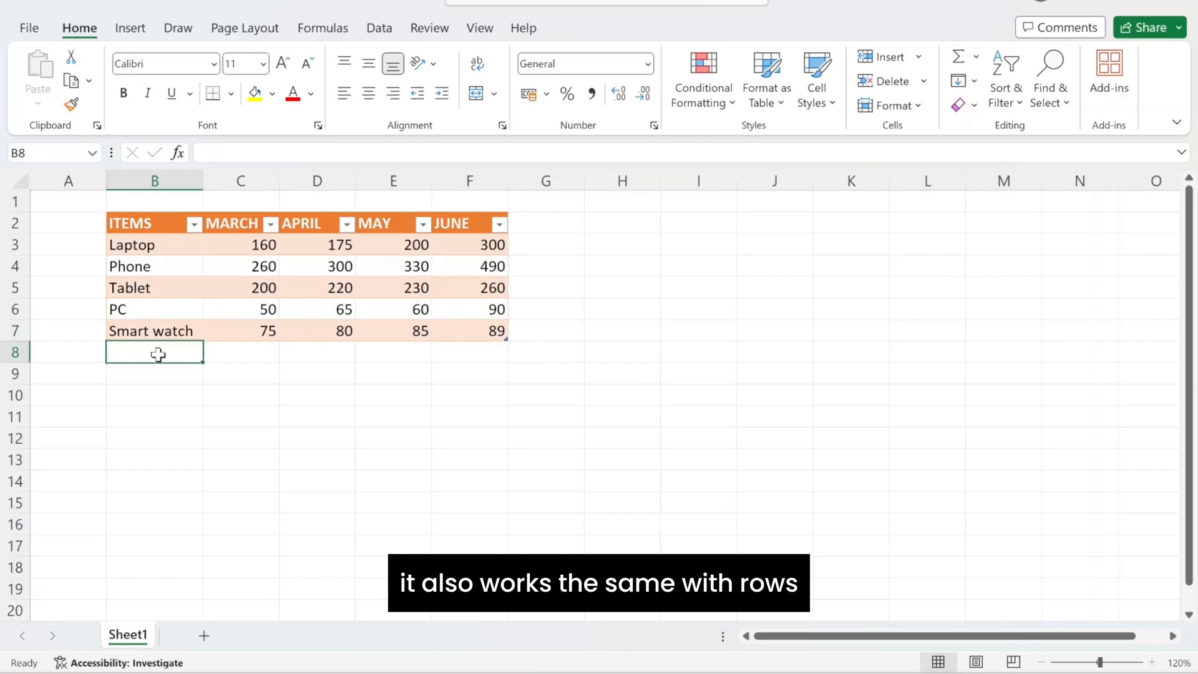
type("Mouse")
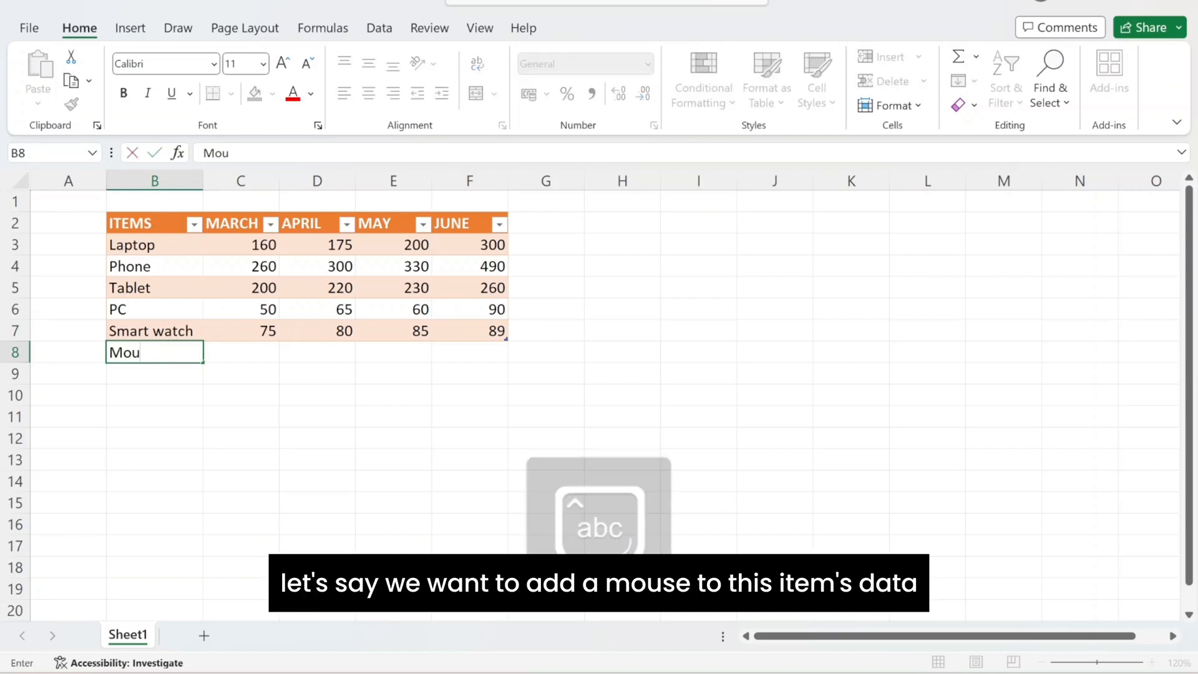
left_click(239, 351)
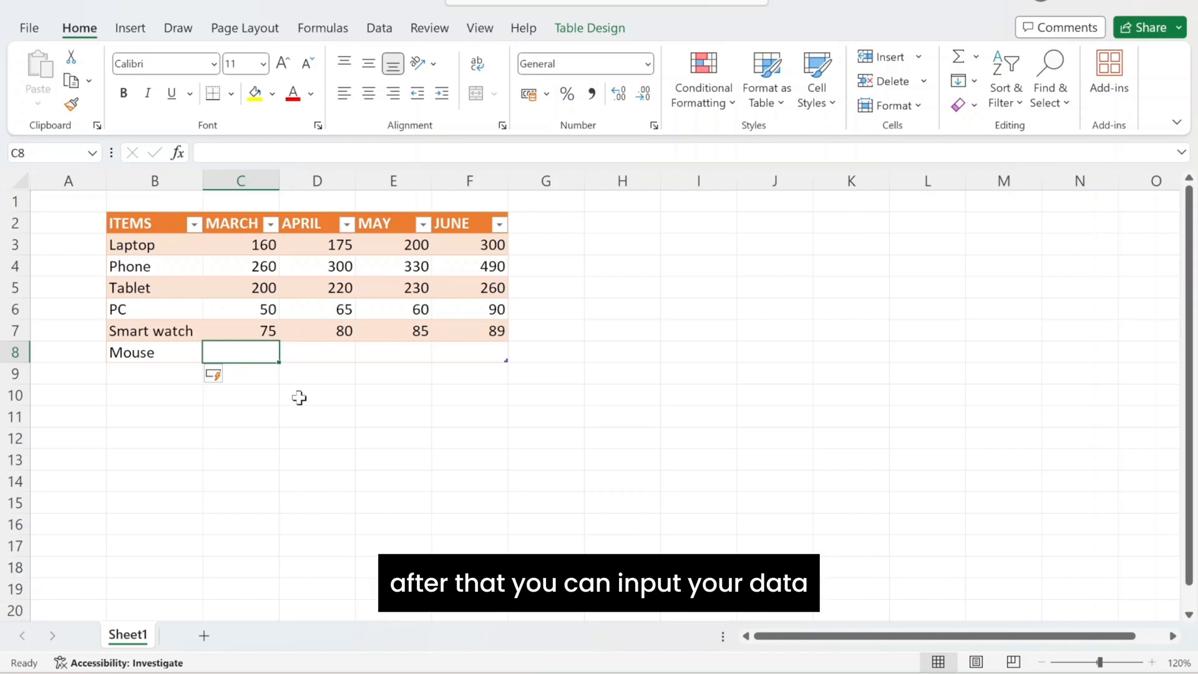
Fill the Mouse row with 10 for March, 30 for April, 78 for May and 88 for June.
type("10")
key("Tab")
type("30")
key("Tab")
type("78")
key("Tab")
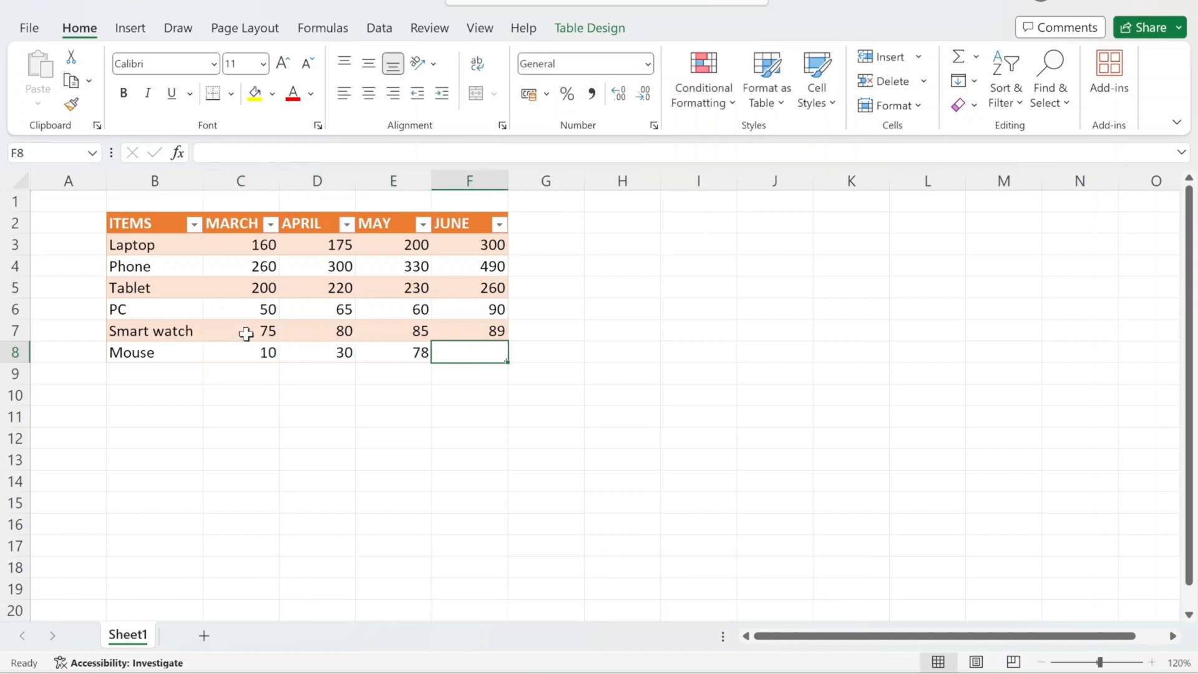
type("88")
left_click(462, 375)
Look at the table design options for the table, and leave the table again.
left_click(445, 327)
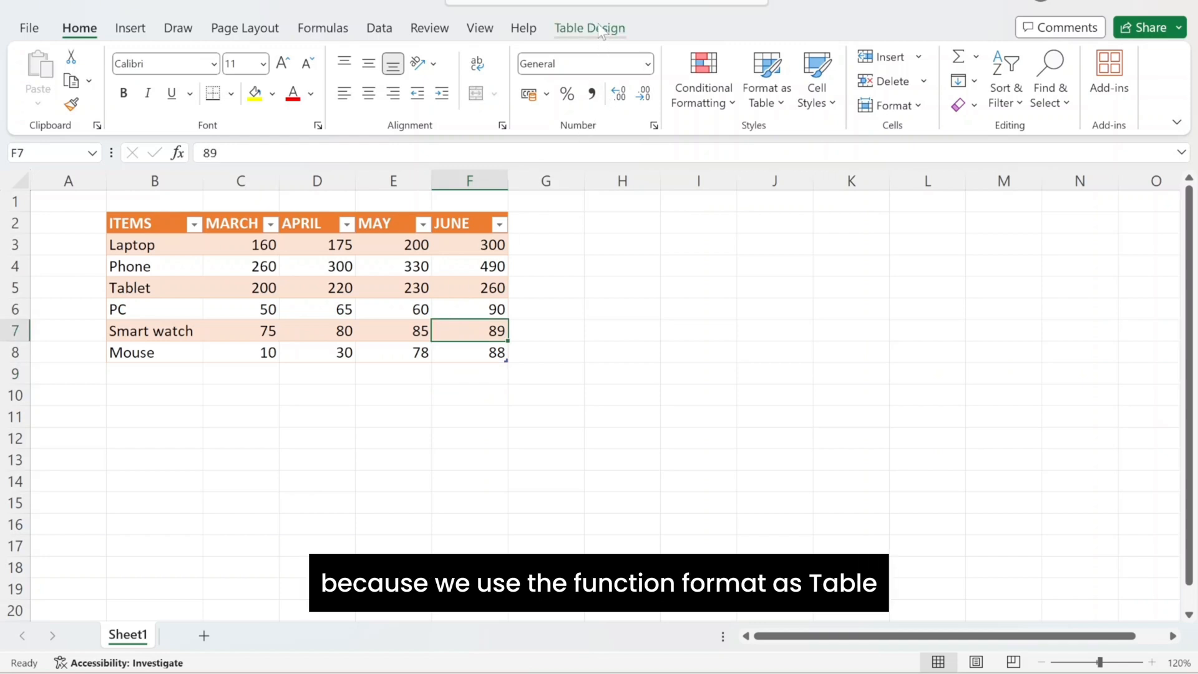
left_click(600, 29)
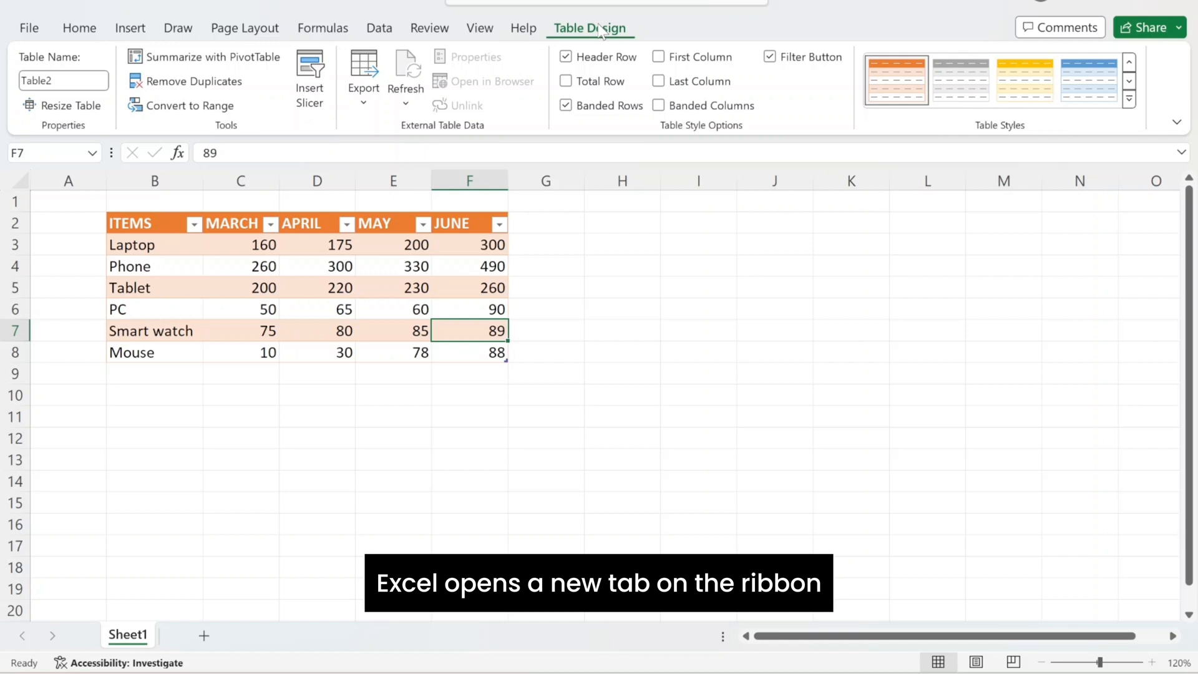
left_click(550, 303)
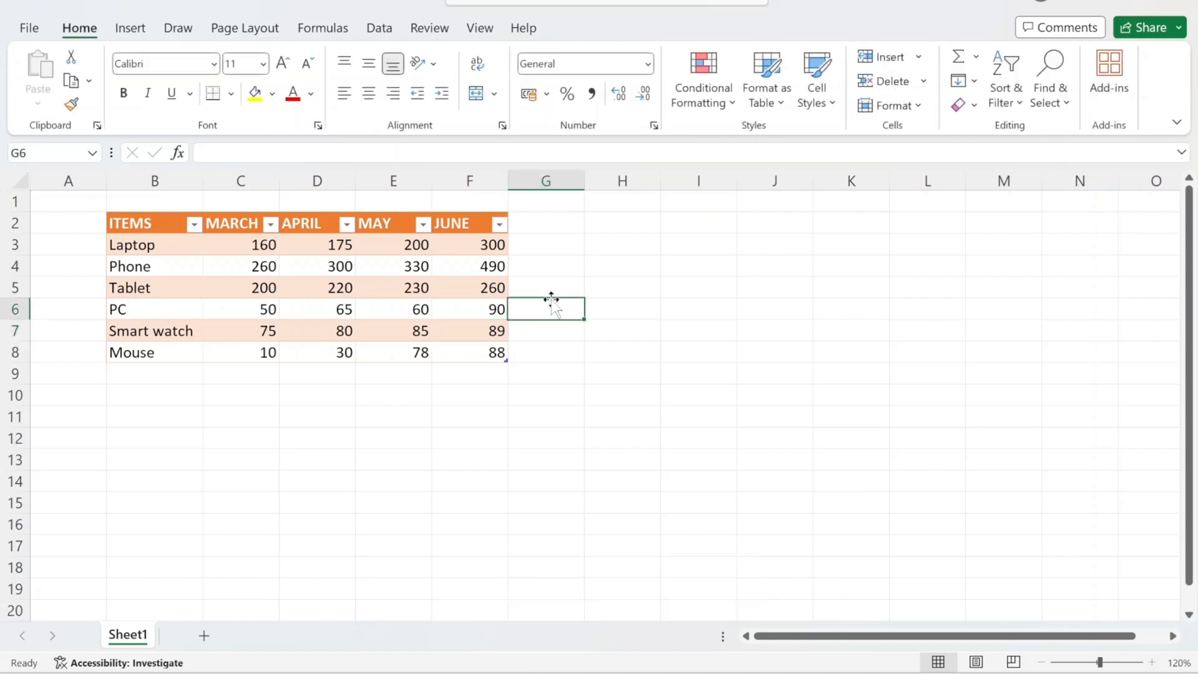
Try the gold Medium table style on the table, and undo the style change.
left_click(463, 281)
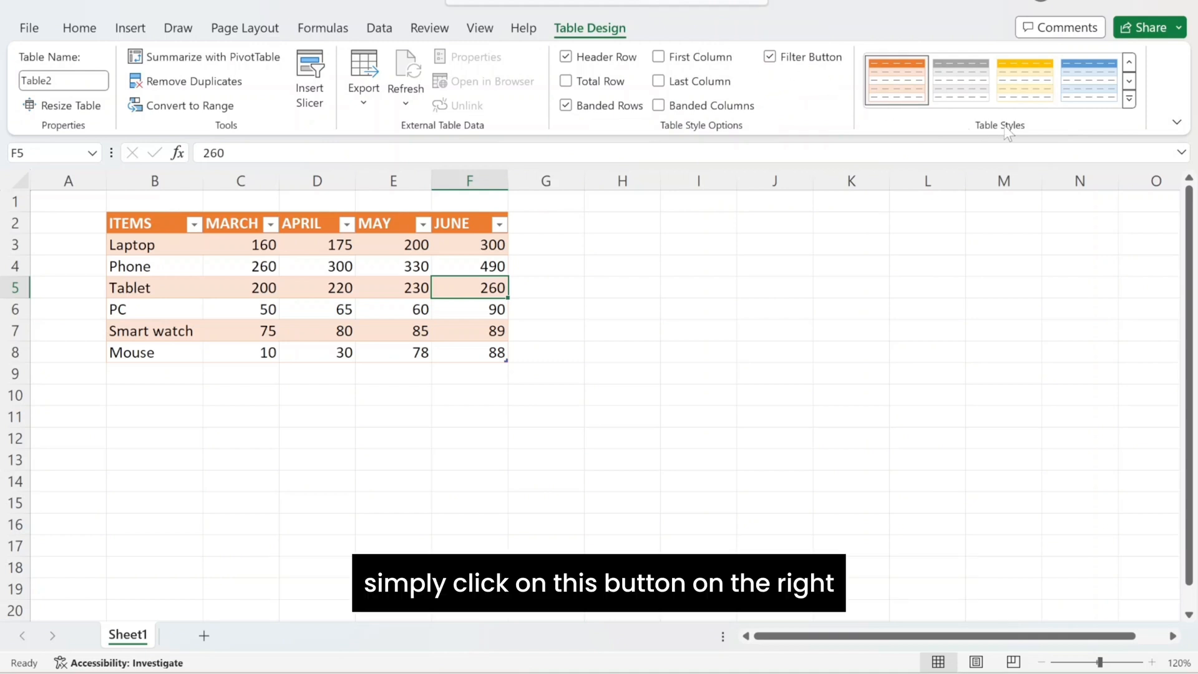
left_click(1129, 99)
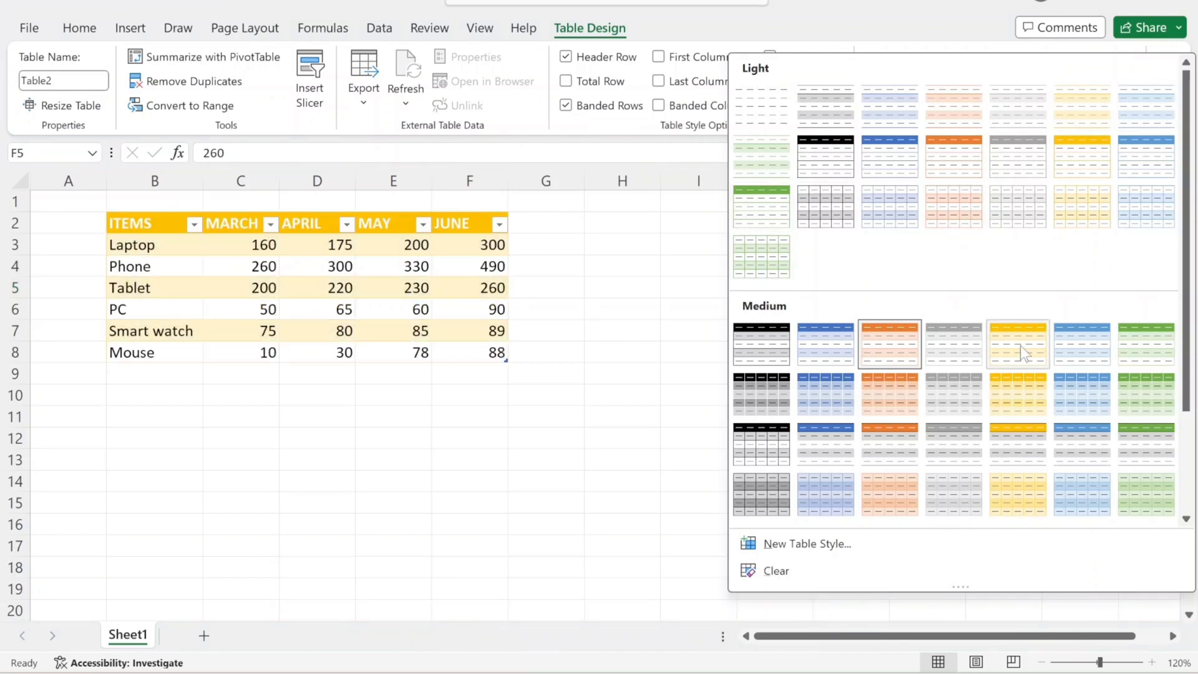
left_click(1021, 347)
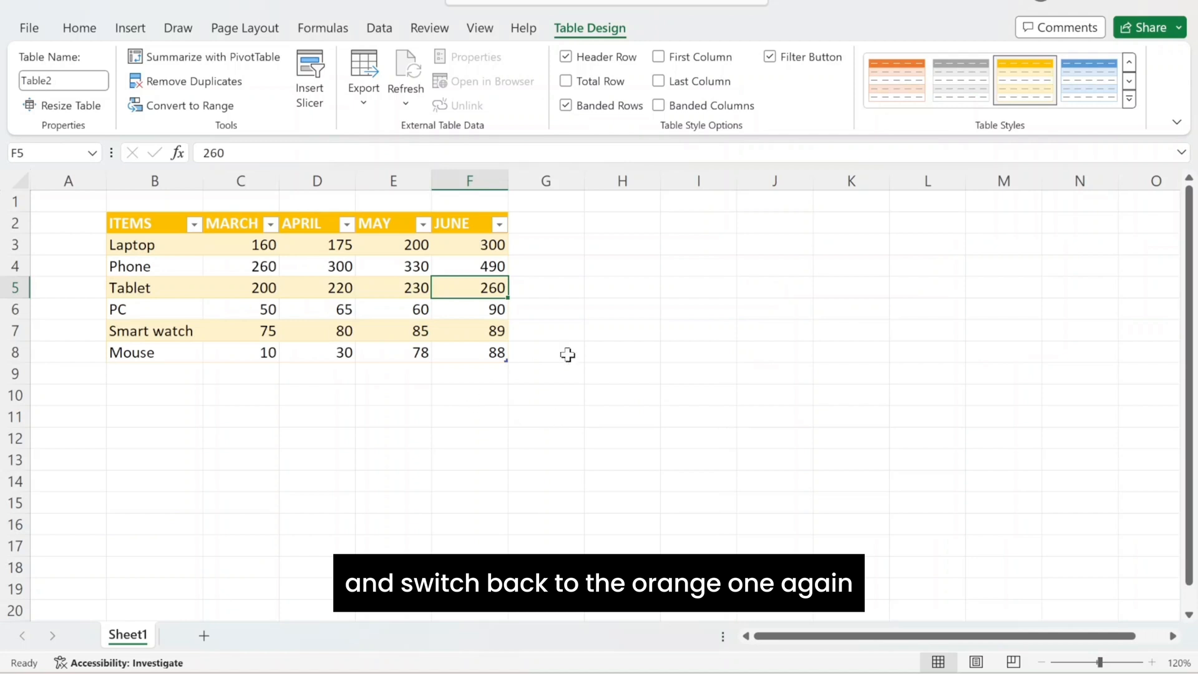
key("ctrl+z")
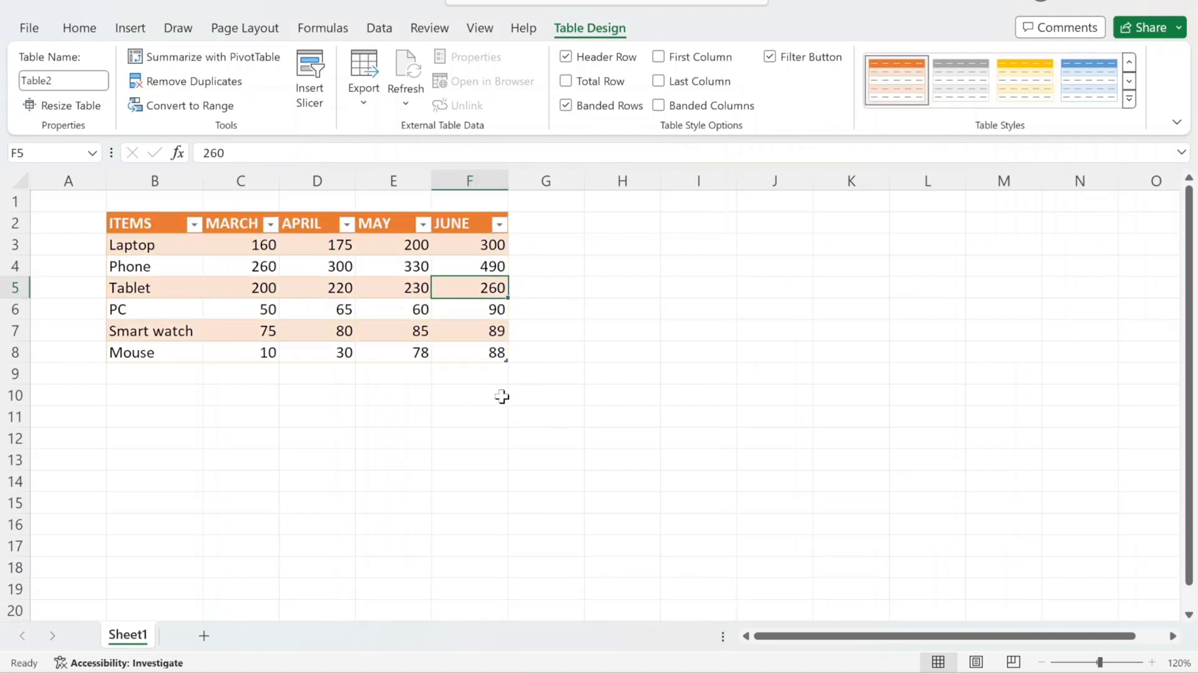
Sort the table by the MAY column from smallest to largest.
left_click(194, 225)
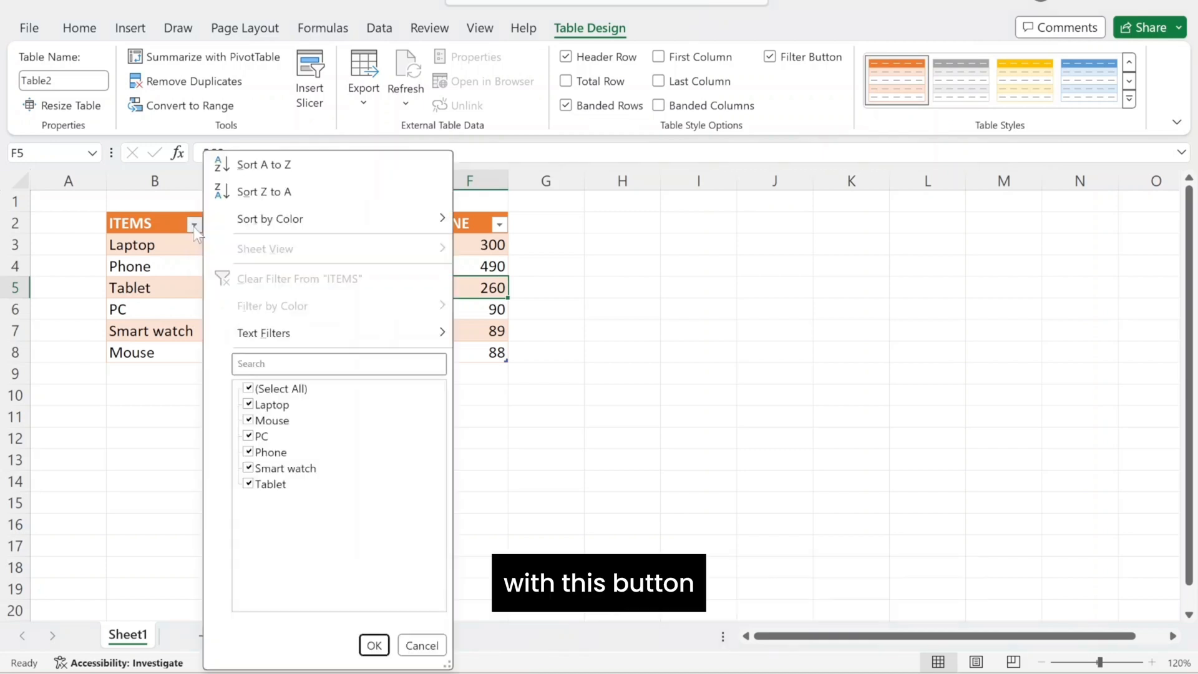
left_click(193, 227)
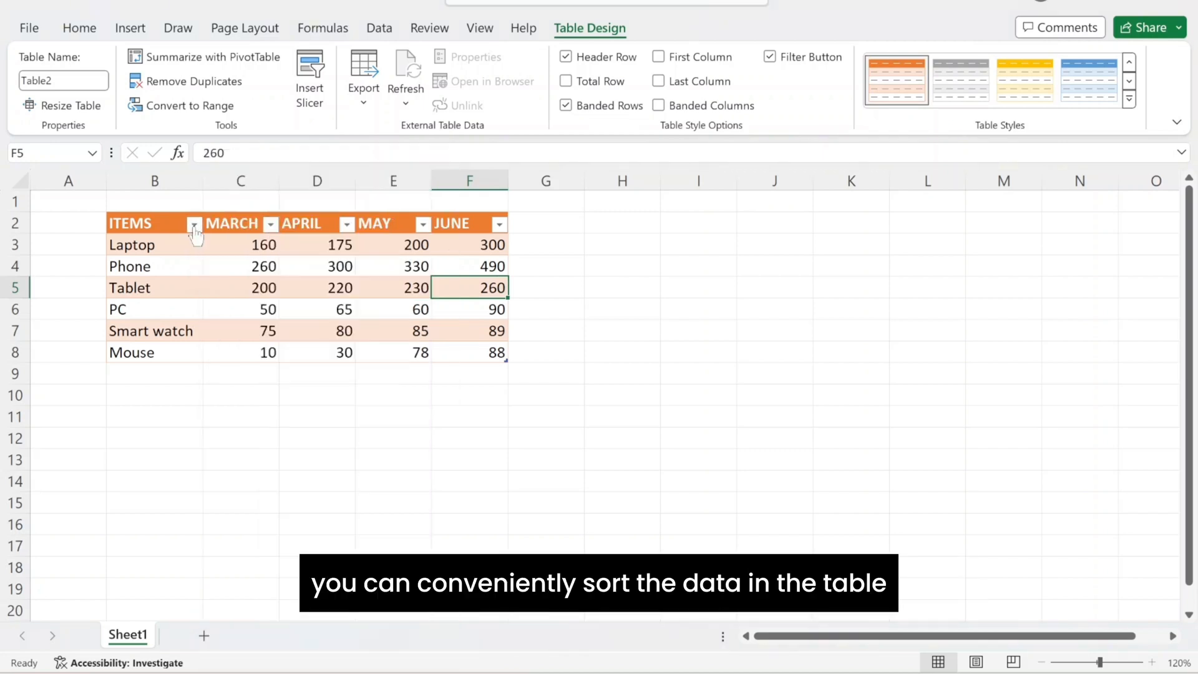
left_click(423, 225)
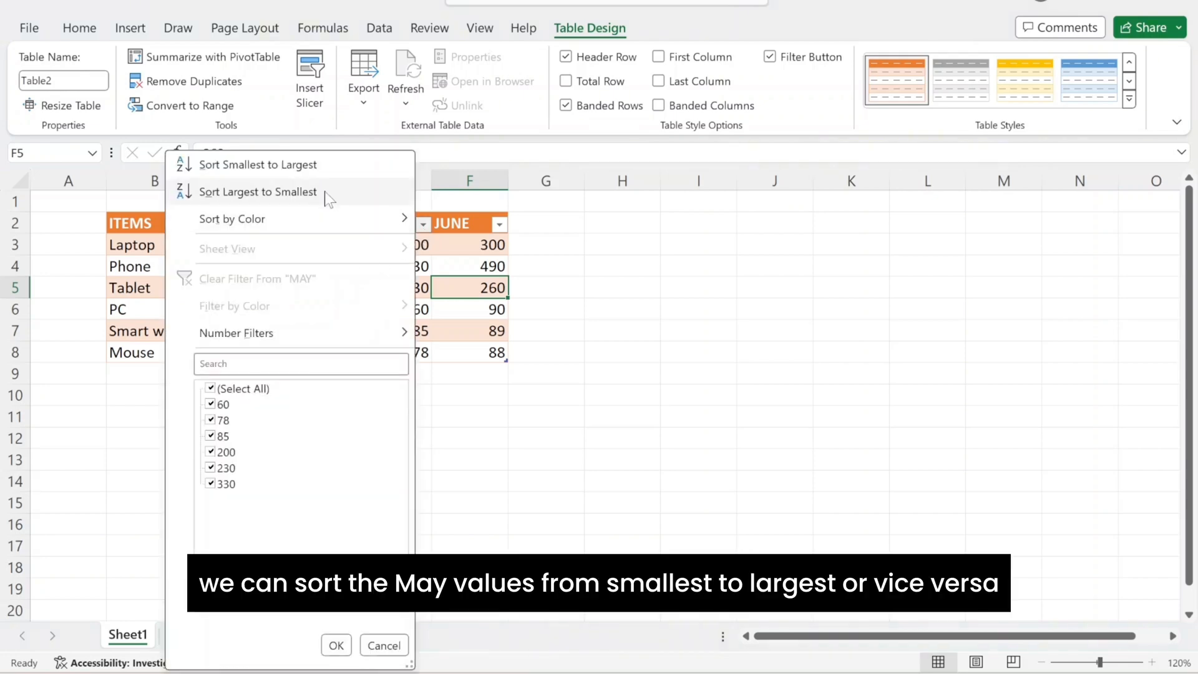
left_click(258, 164)
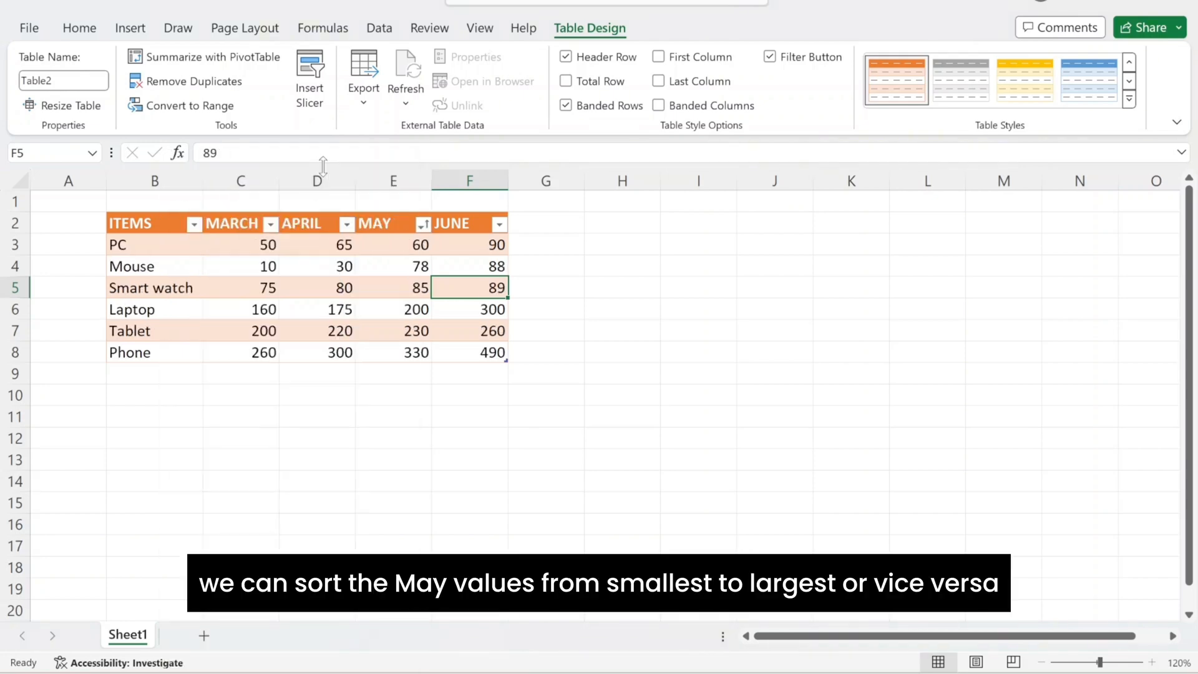
Filter the ITEMS column to show only Laptop and Phone.
left_click(194, 223)
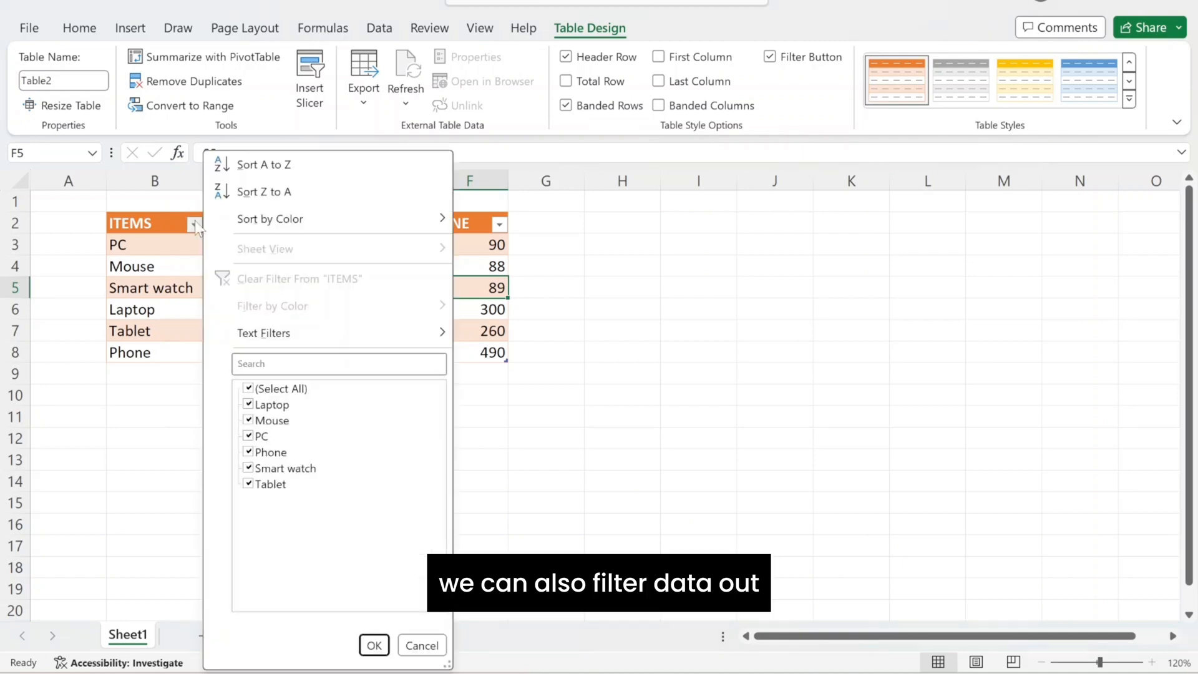
left_click(248, 388)
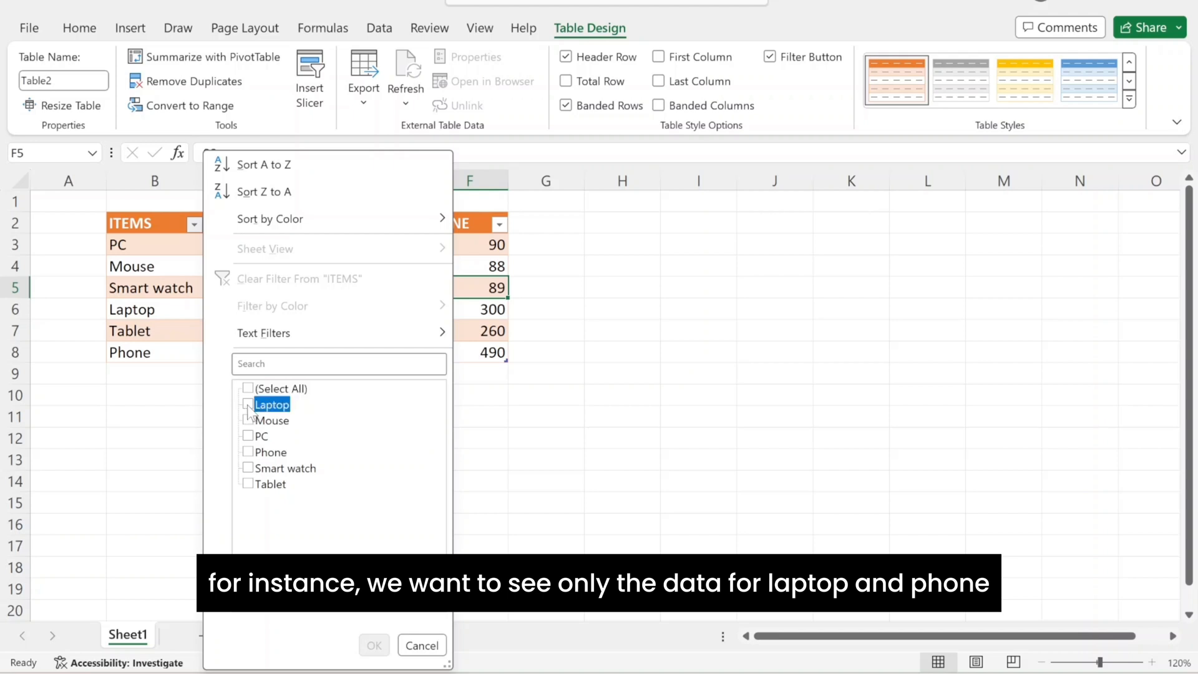
left_click(247, 405)
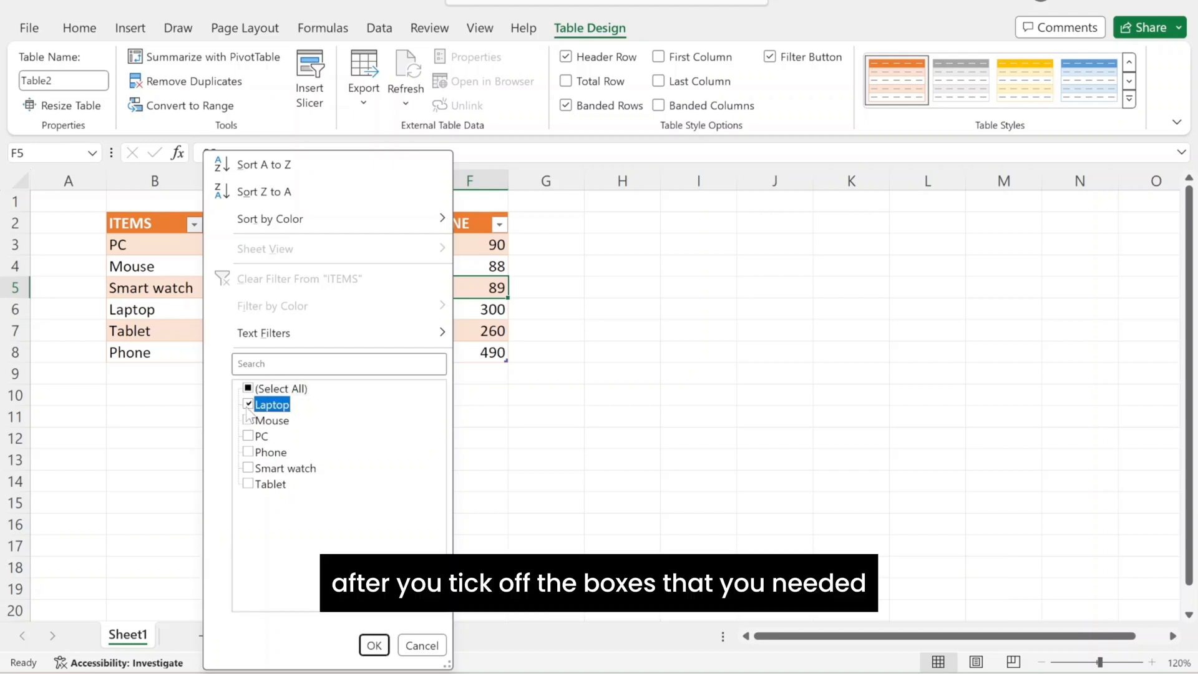
left_click(247, 452)
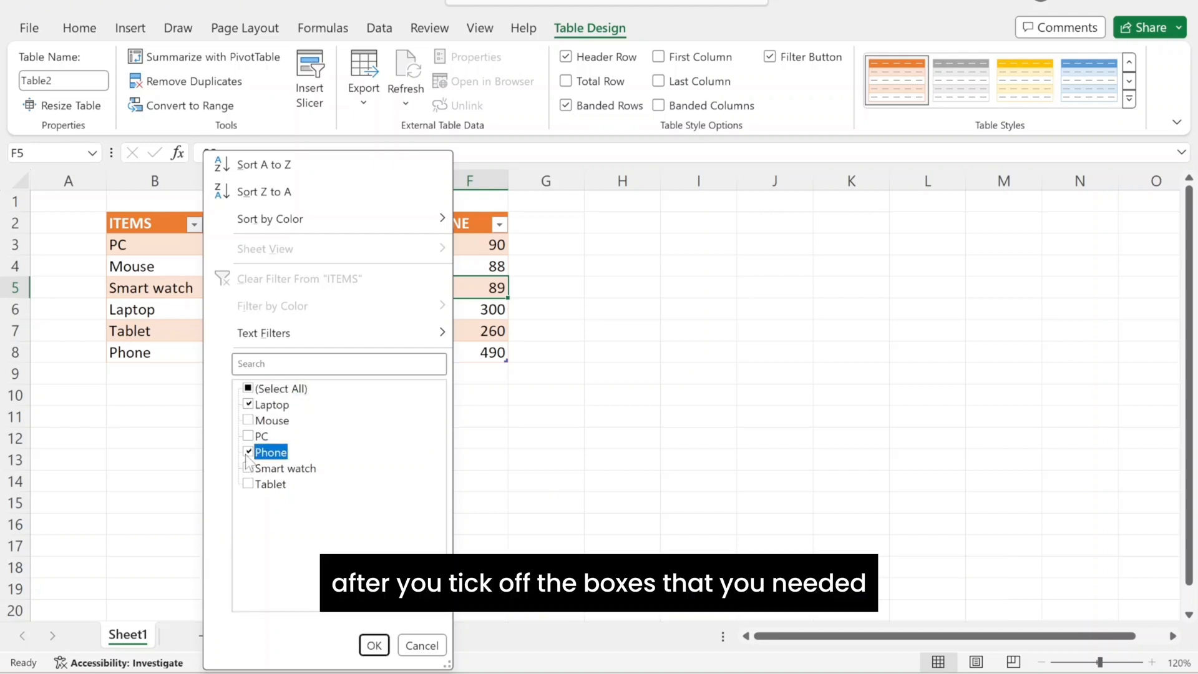
left_click(373, 645)
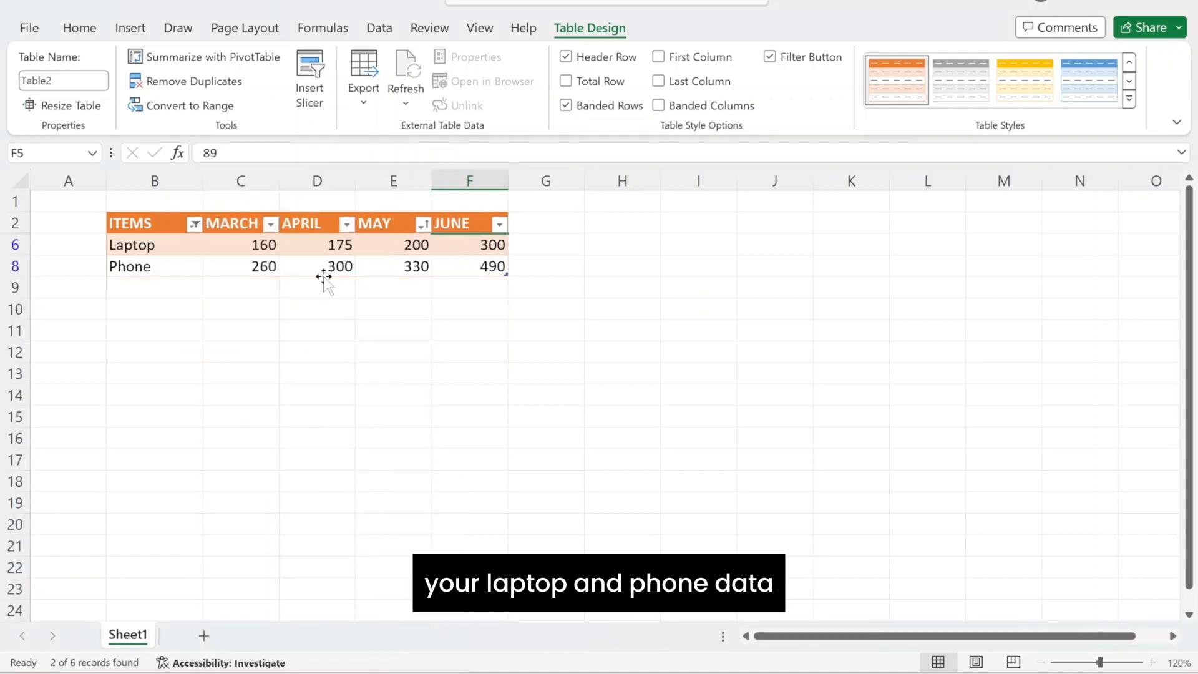
Clear the filter from the ITEMS column to show all rows again.
left_click(194, 225)
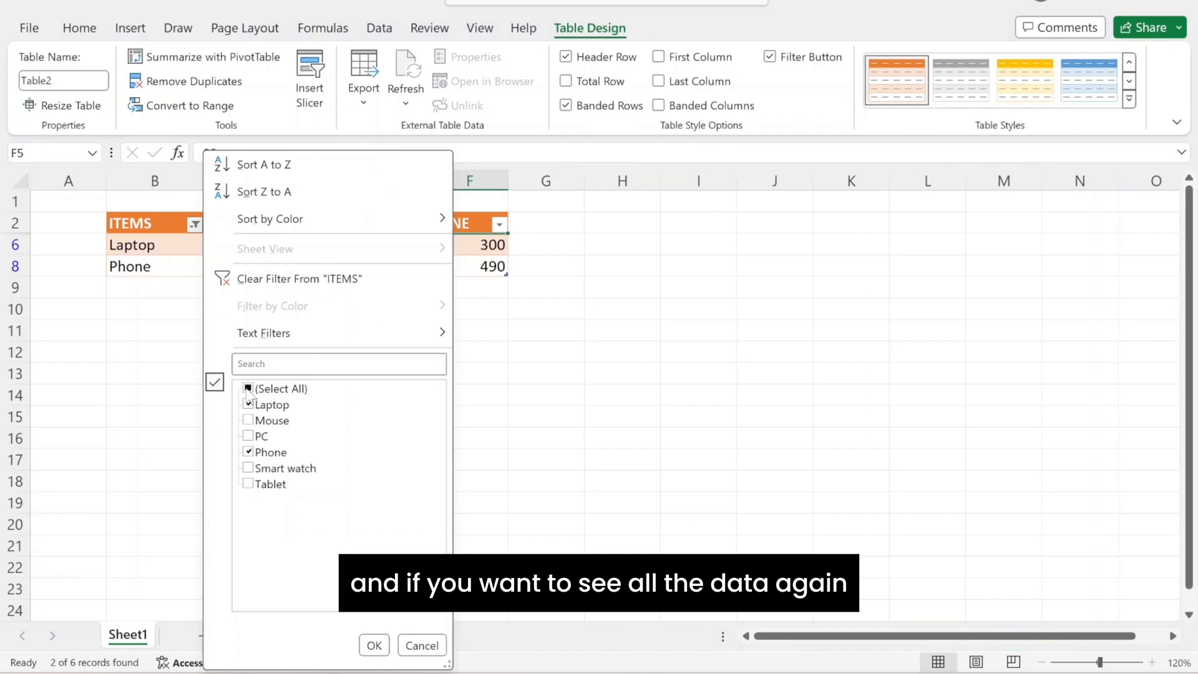
left_click_drag(179, 310, 184, 287)
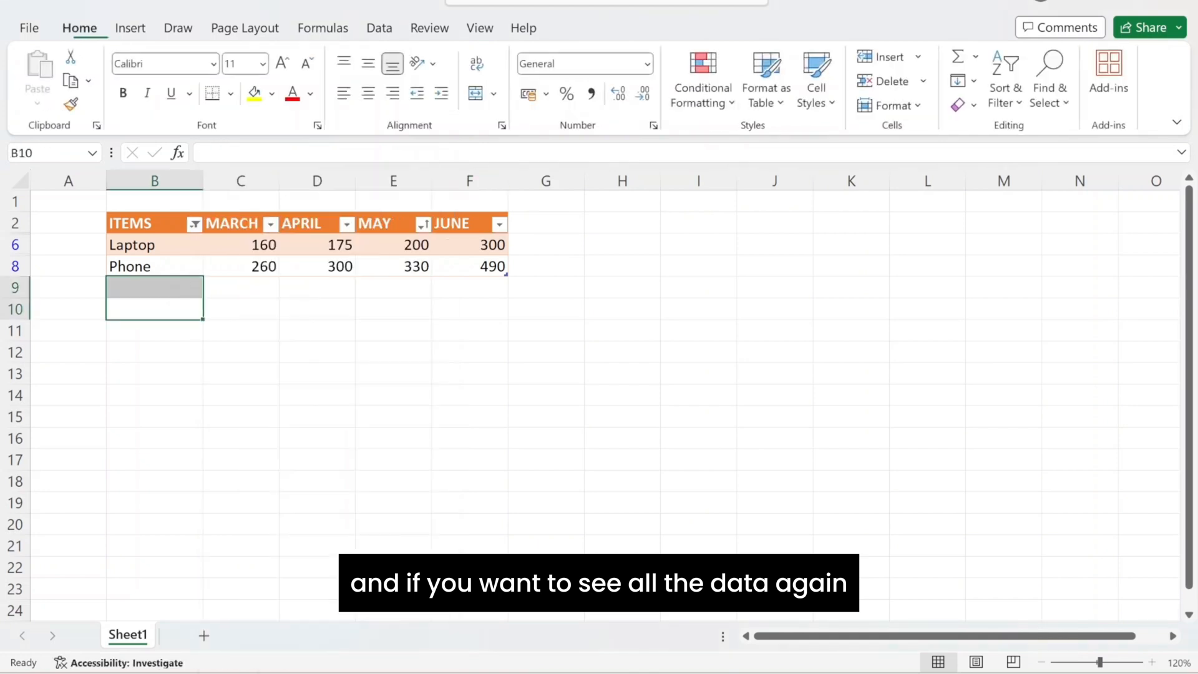
left_click(194, 225)
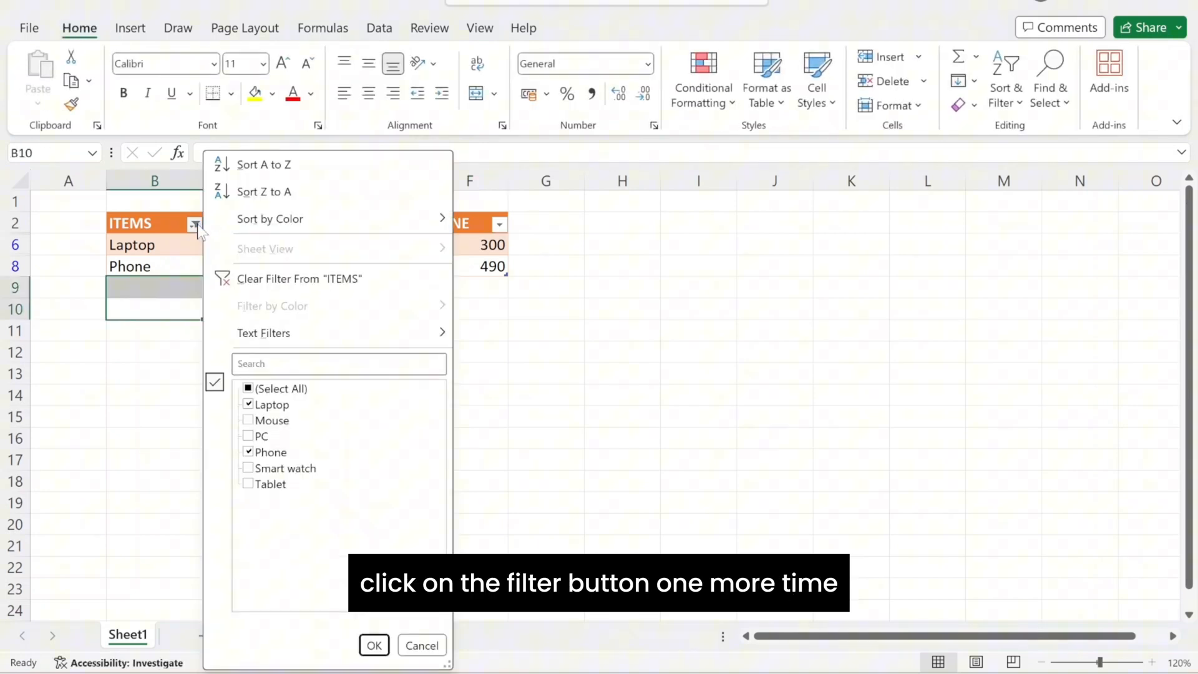
left_click(286, 280)
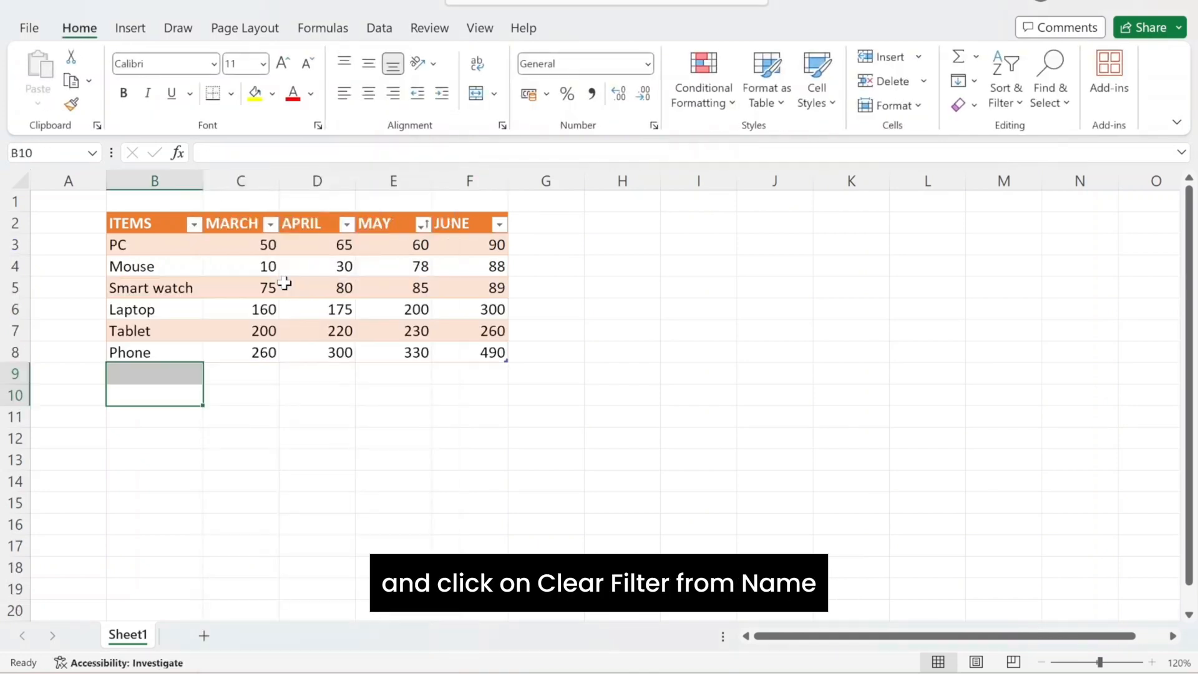
left_click(273, 396)
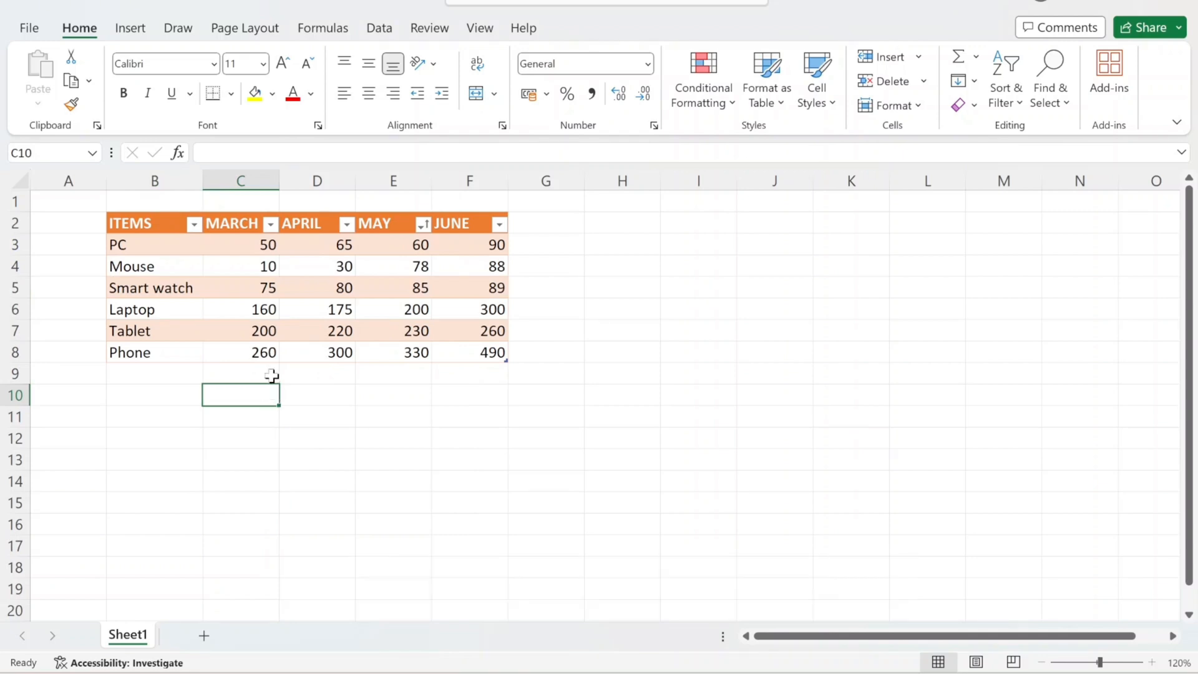
Hide the filter buttons in the table's header row and add a total row to the table.
left_click(308, 305)
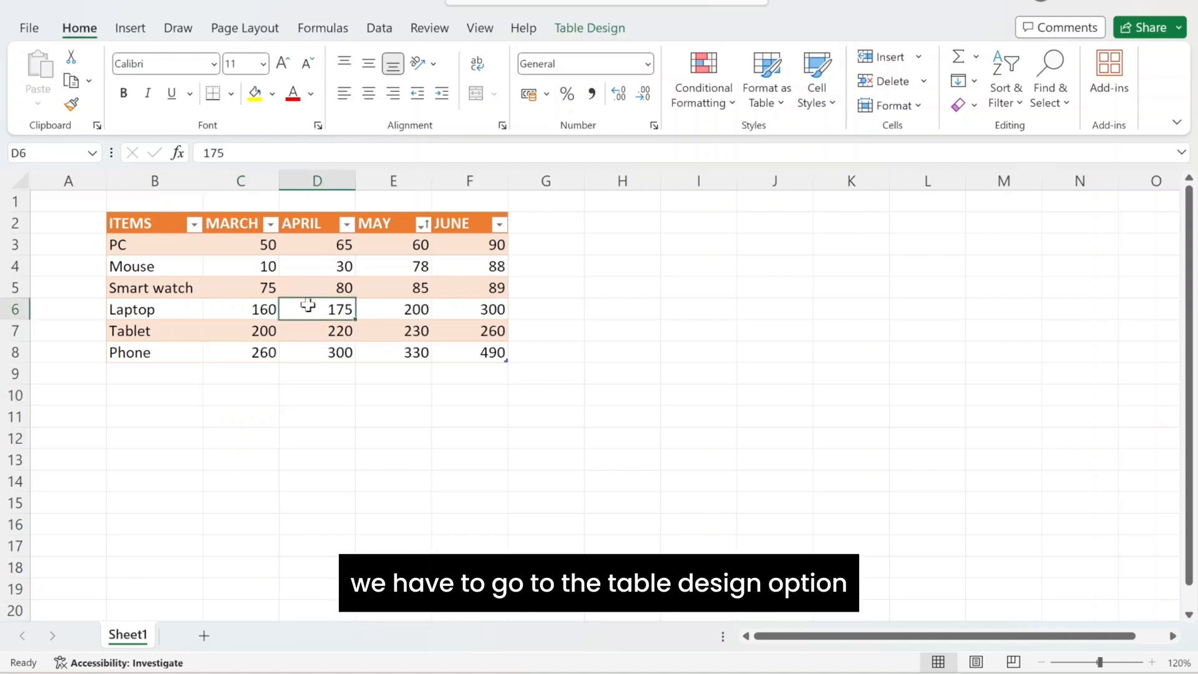
left_click(598, 39)
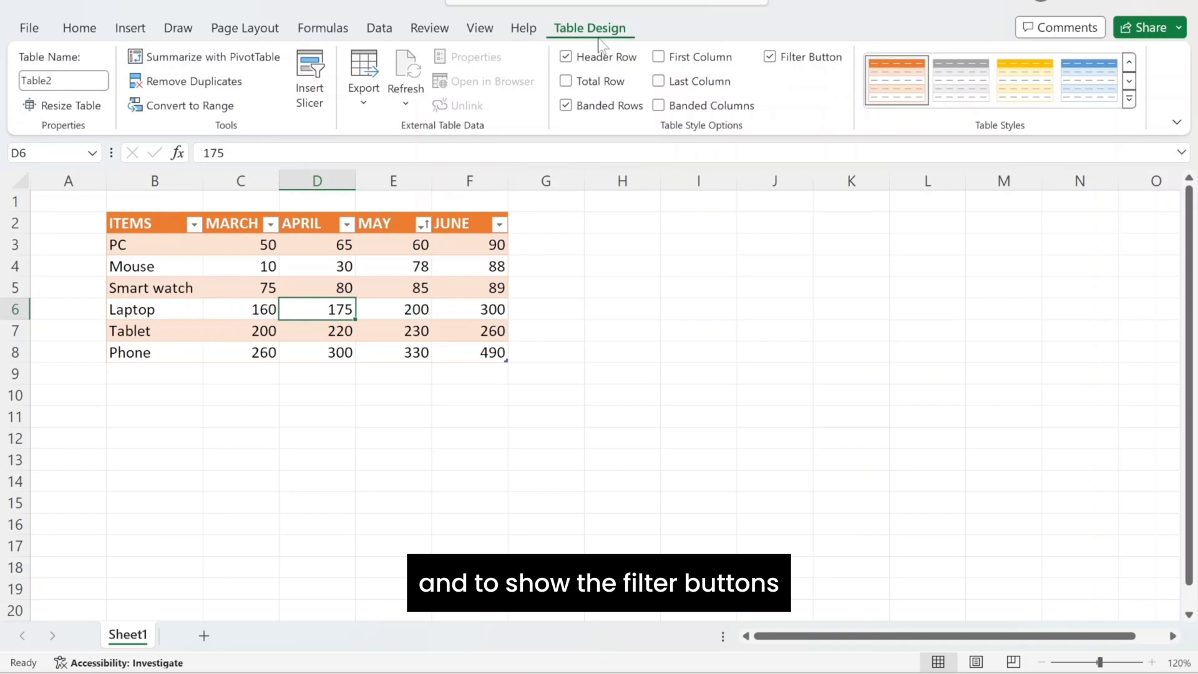
left_click(771, 57)
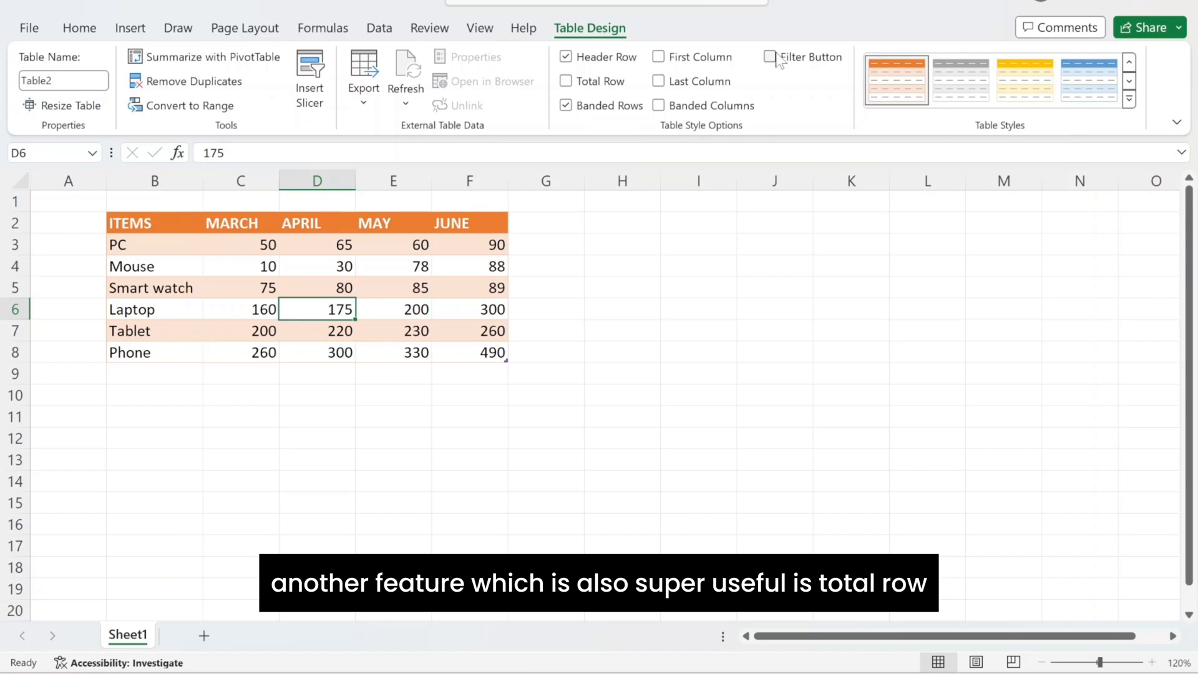
left_click(609, 83)
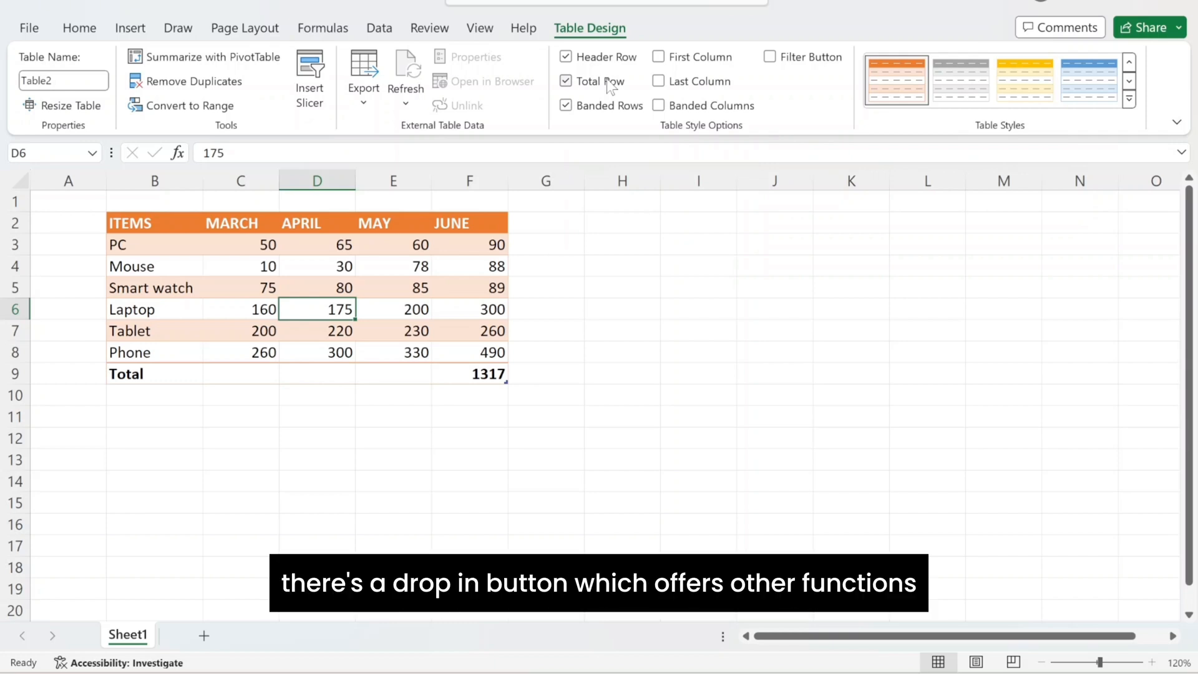
Look through the calculation functions available for the JUNE cell in the total row.
left_click(483, 374)
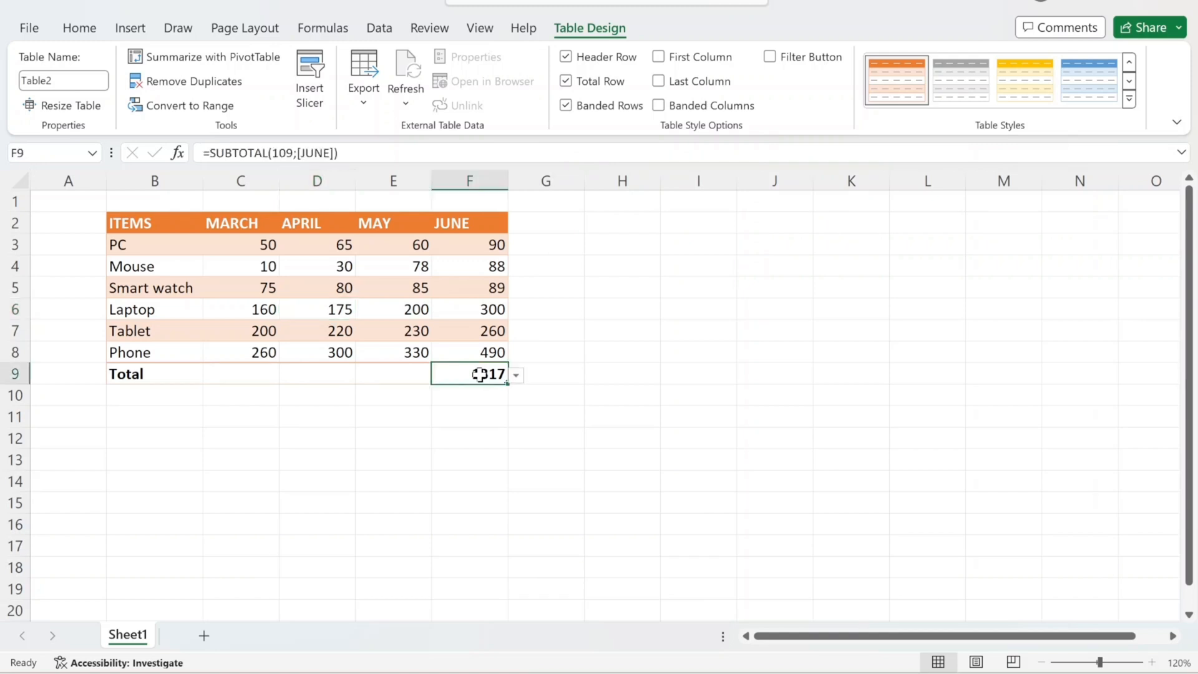
left_click(521, 376)
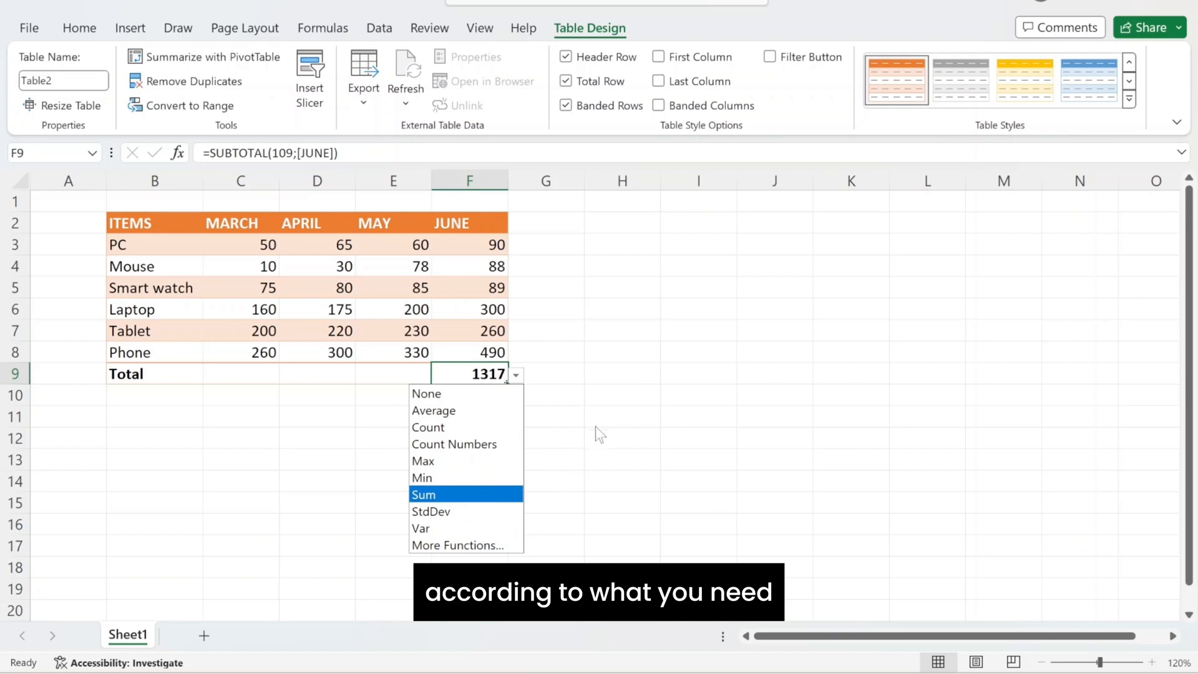
key("Escape")
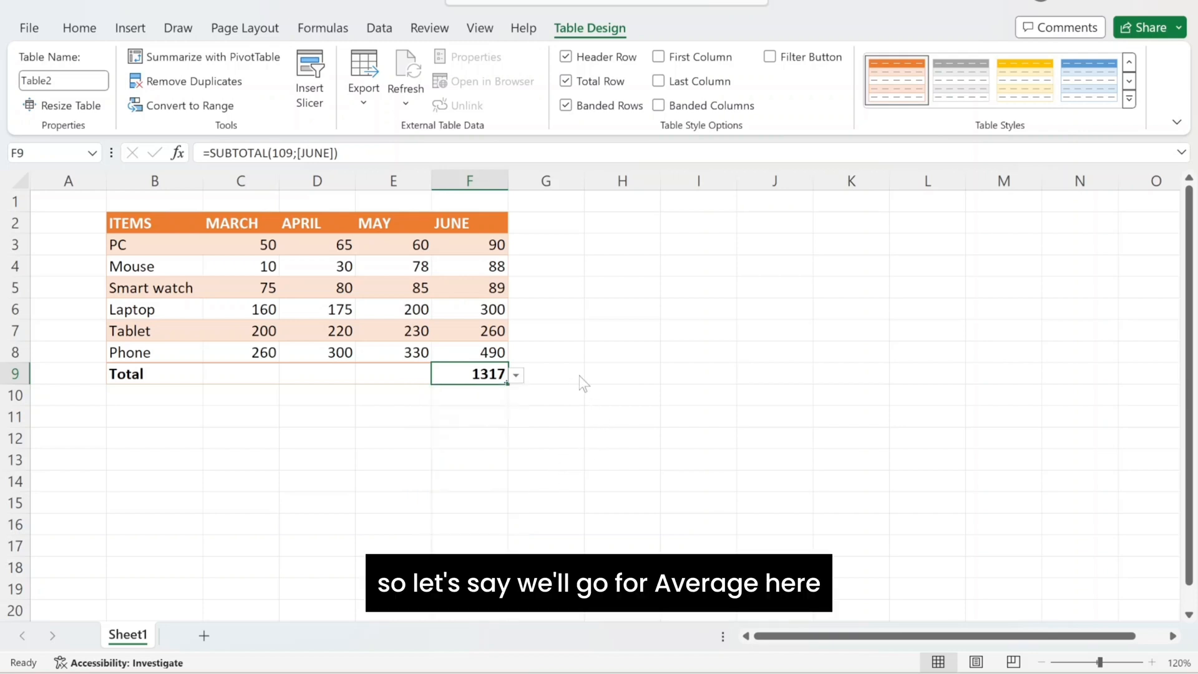
Set the total row functions to Average for MAY, Count for APRIL and Max for MARCH.
left_click(393, 374)
left_click(440, 375)
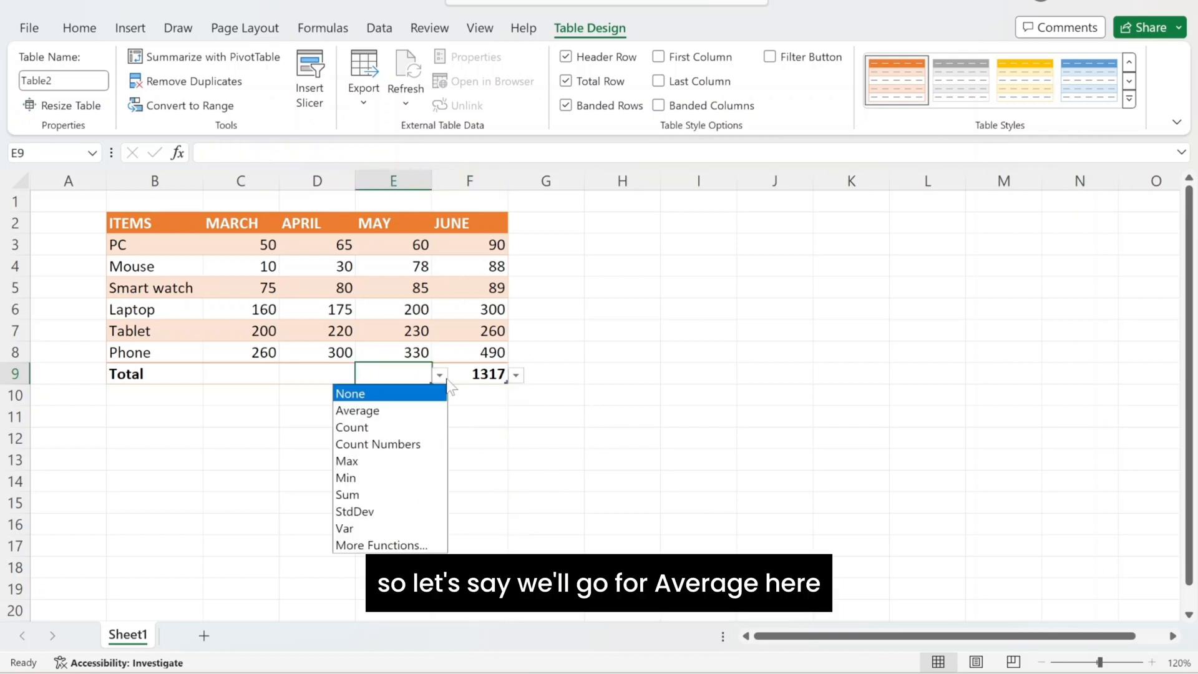
left_click(405, 410)
left_click_drag(318, 373, 367, 378)
left_click(363, 375)
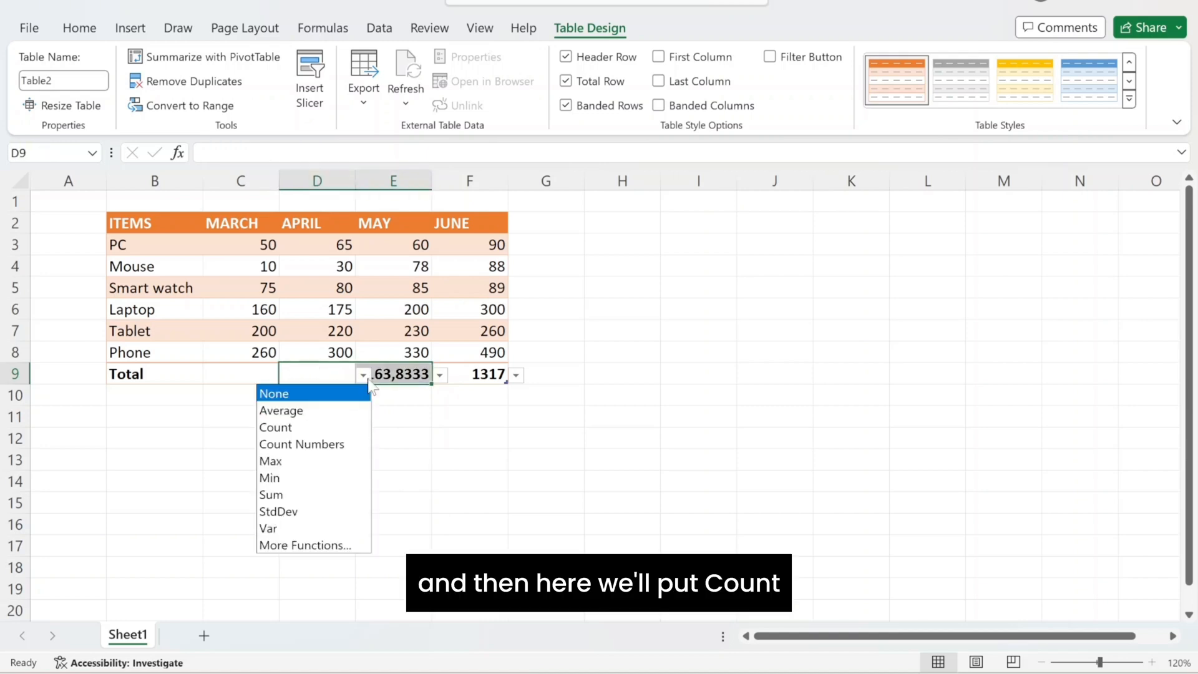
left_click(331, 428)
left_click_drag(257, 373, 286, 374)
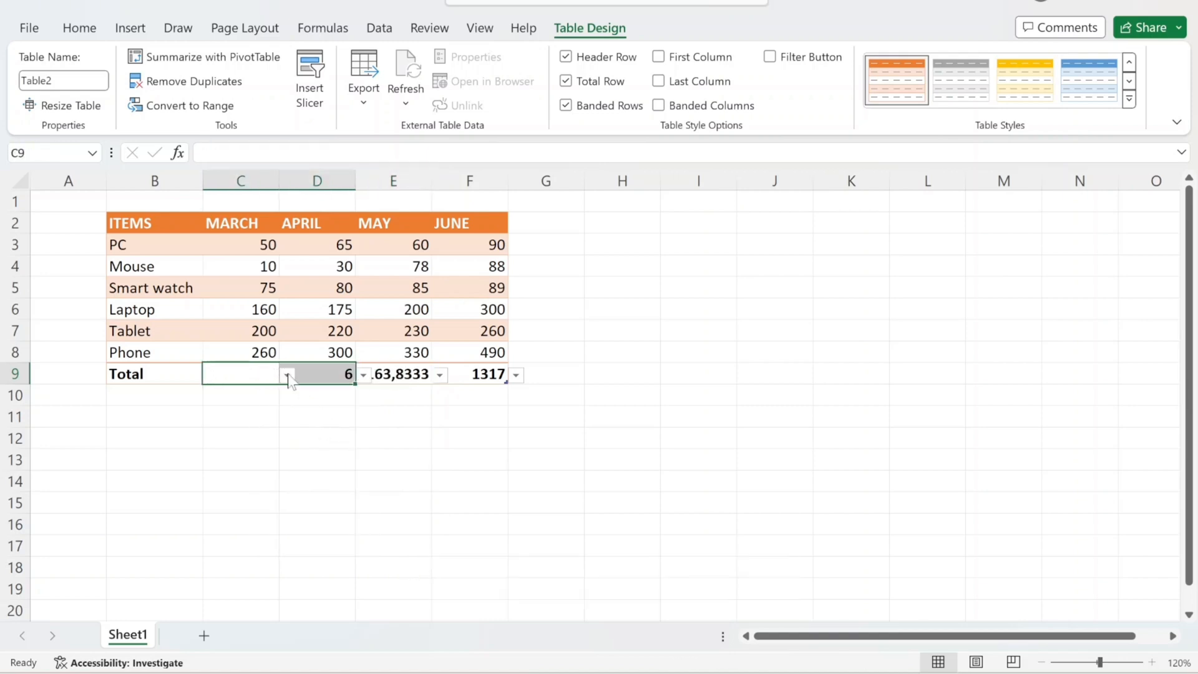
left_click(287, 374)
left_click(244, 462)
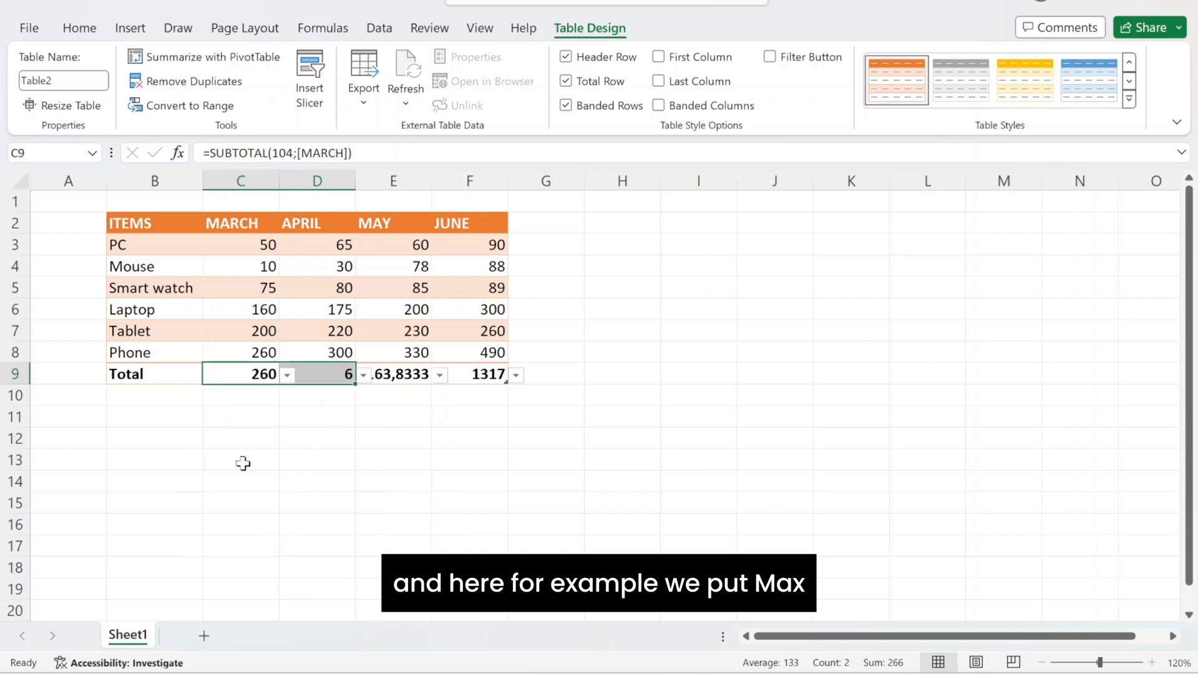
Copy the JUNE sum formula across the total row to the MAY, APRIL and MARCH columns.
left_click(488, 375)
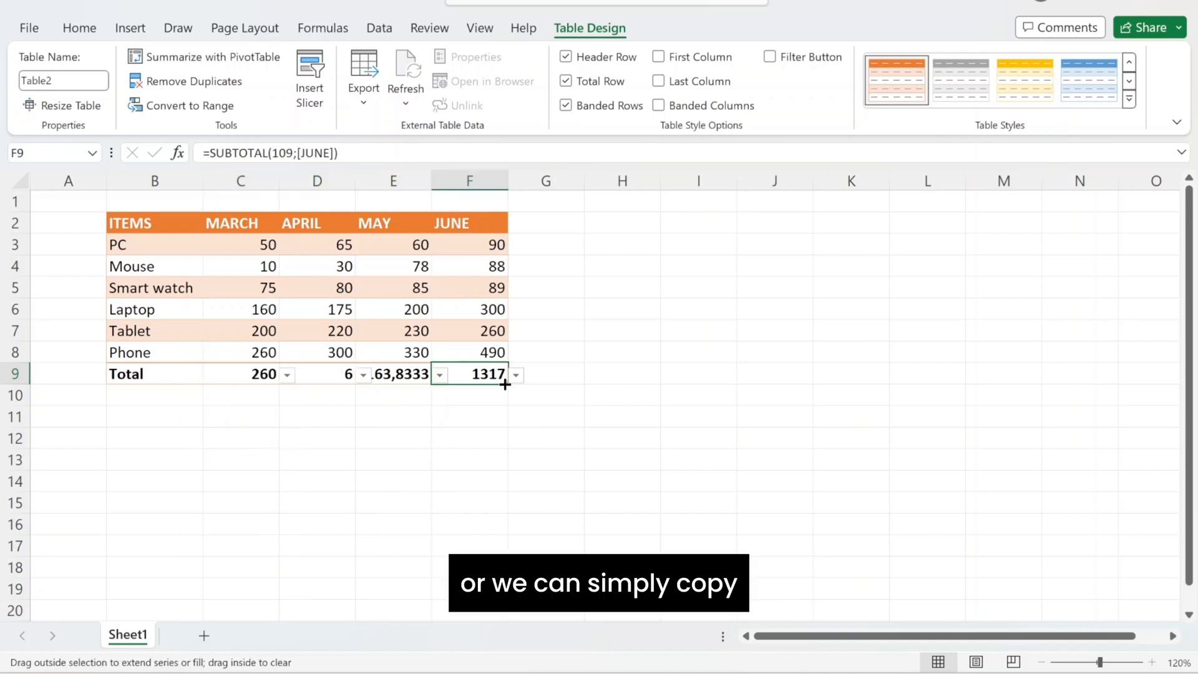
left_click_drag(507, 383, 234, 378)
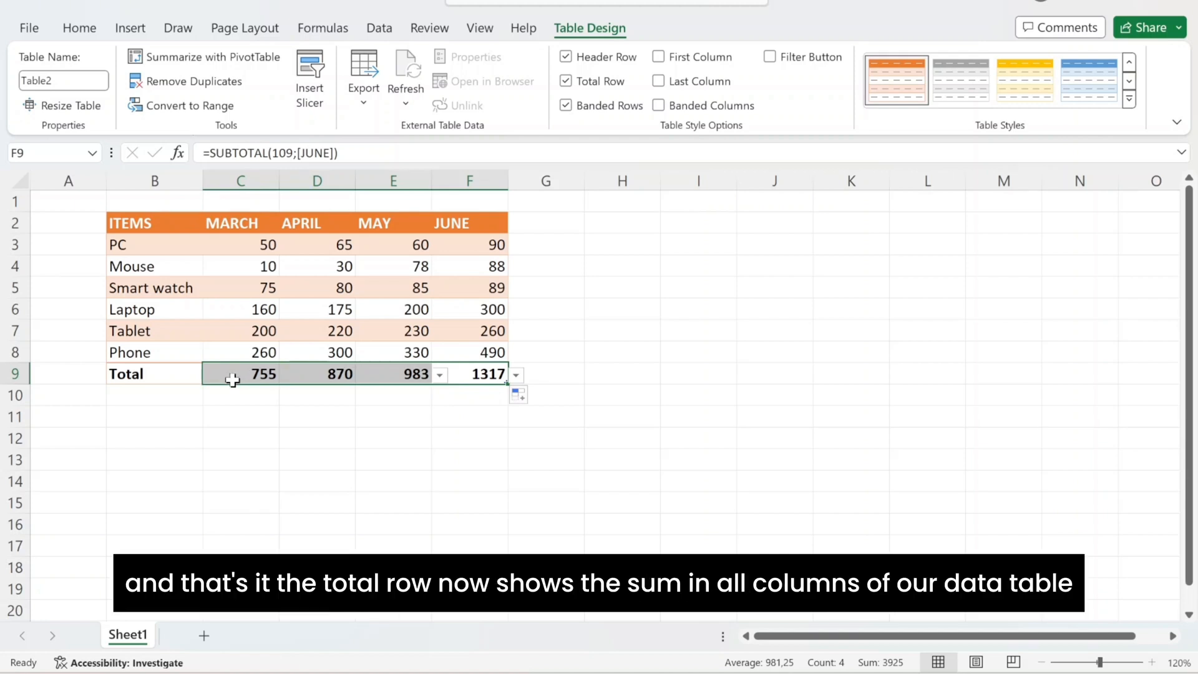
left_click(395, 460)
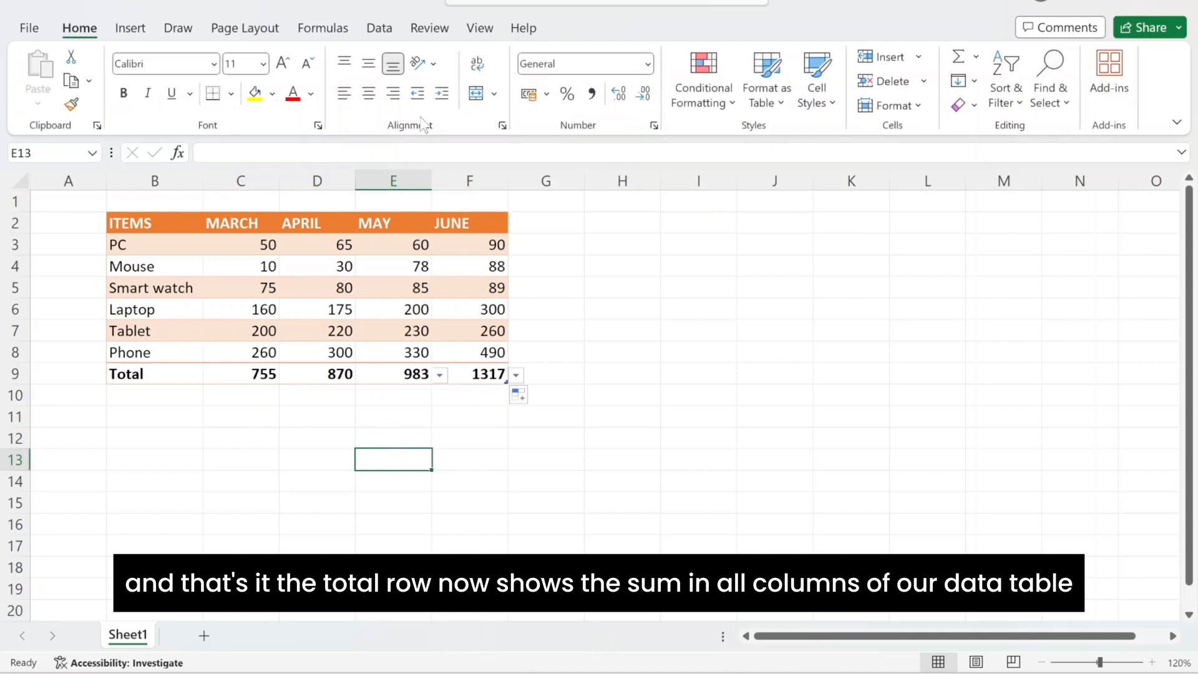
Remove the total row from the table and show the filter buttons in the header row again.
left_click(460, 266)
left_click(575, 29)
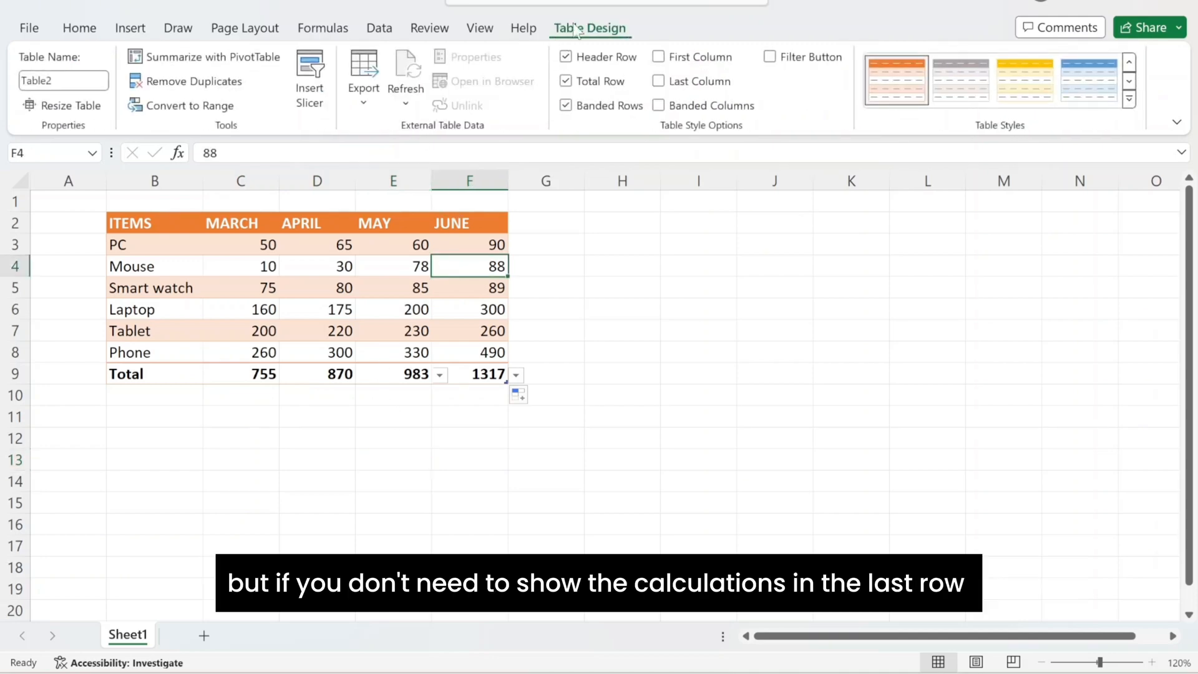
left_click(585, 84)
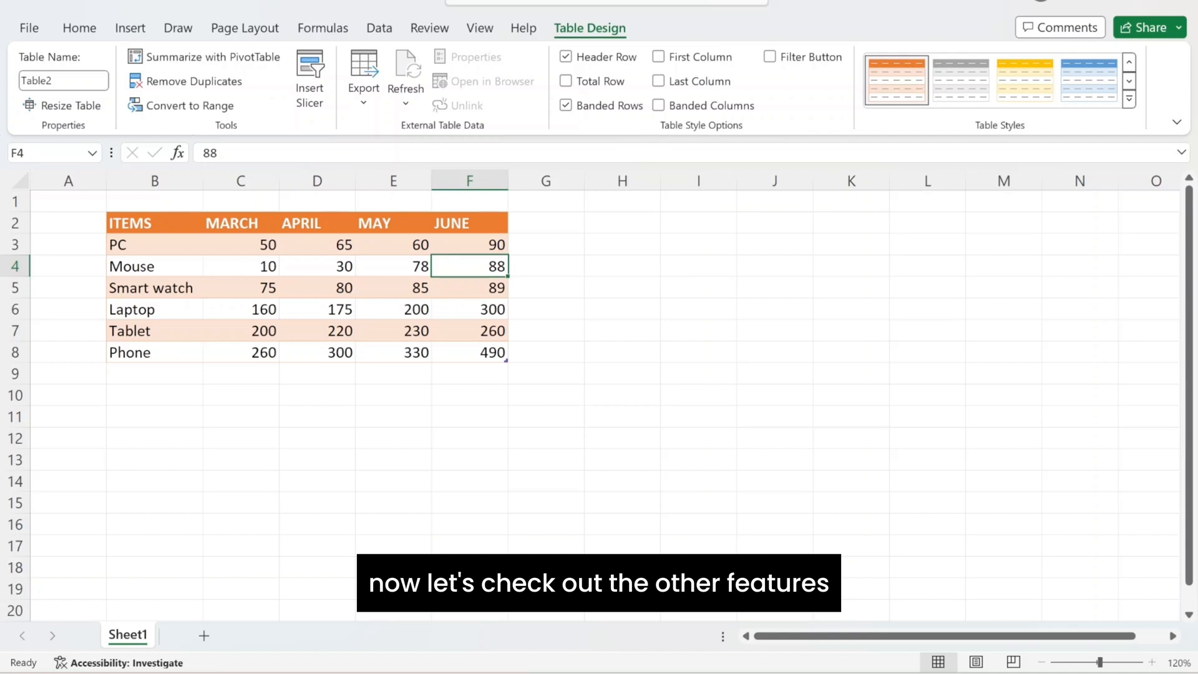
left_click(628, 58)
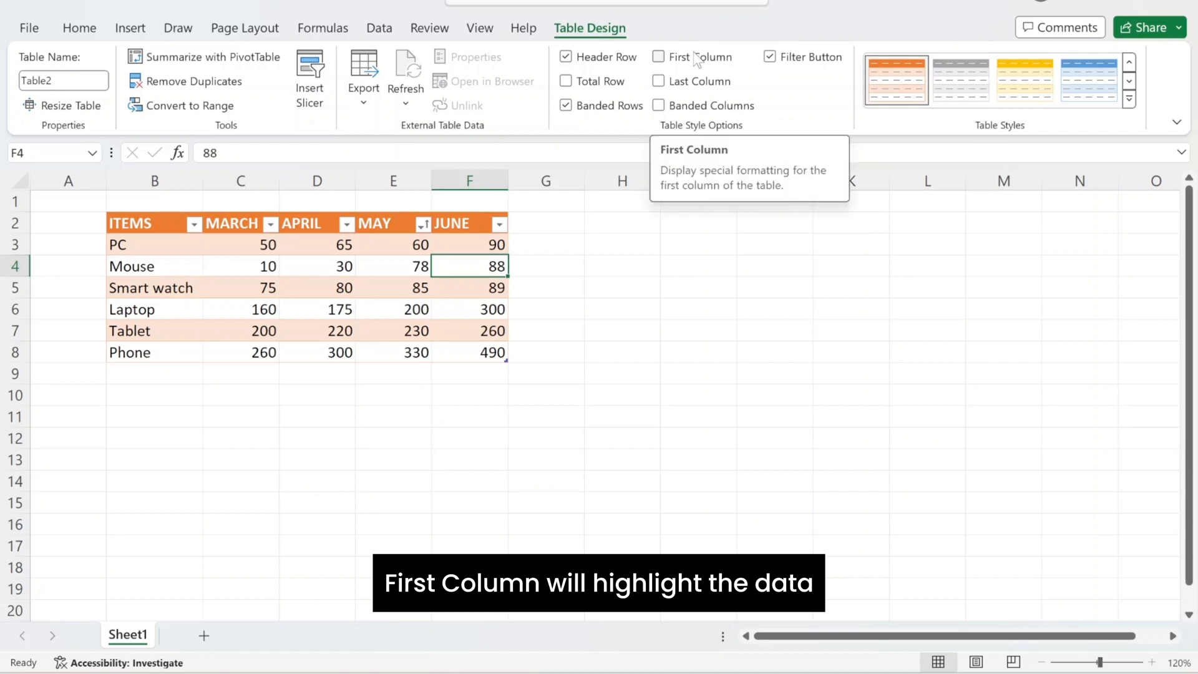
Try the First Column and Last Column special formatting on the table one after the other, turning each off again.
left_click(697, 60)
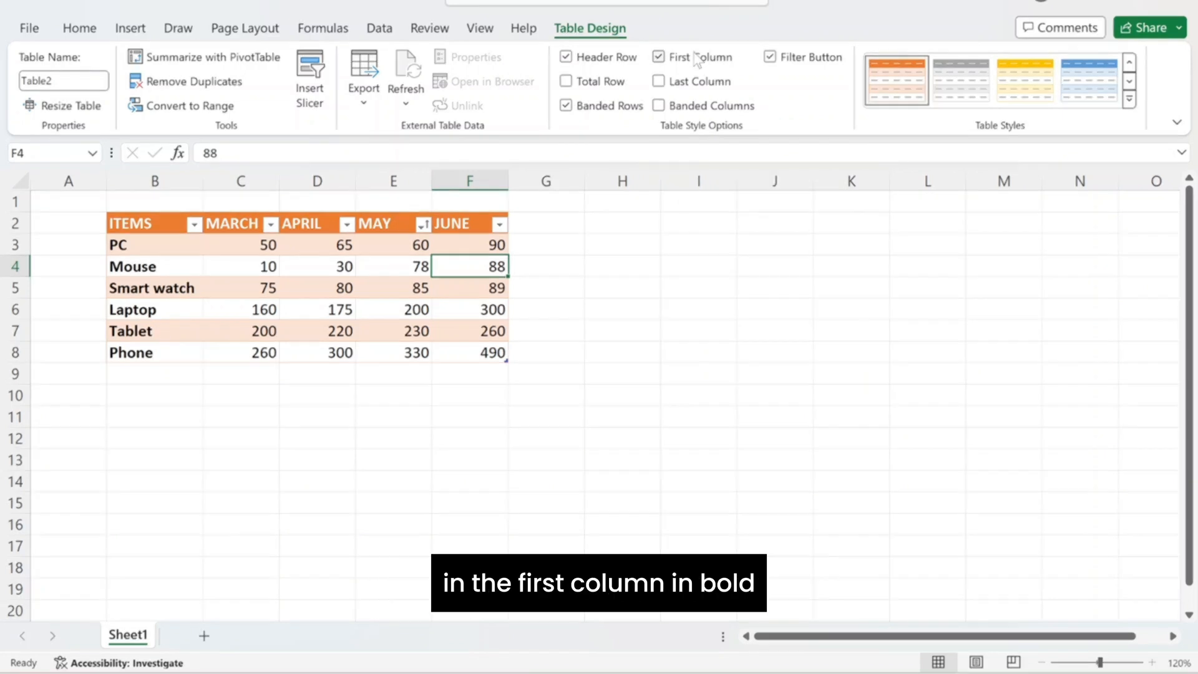
left_click(697, 59)
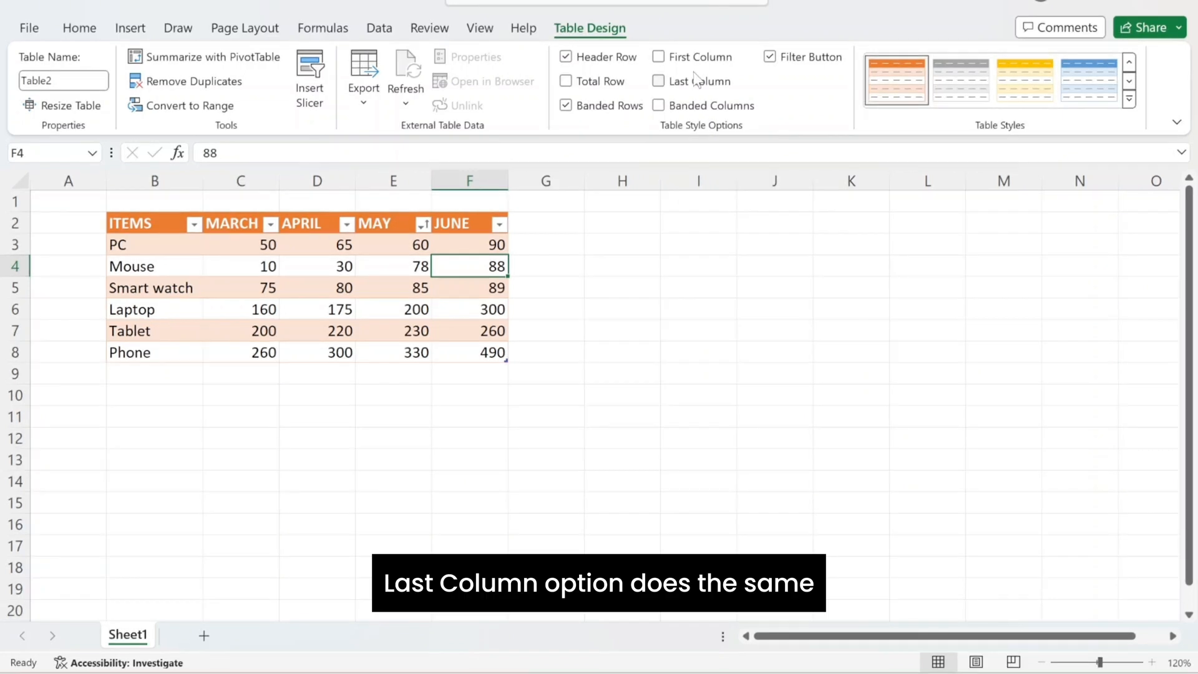
left_click(696, 91)
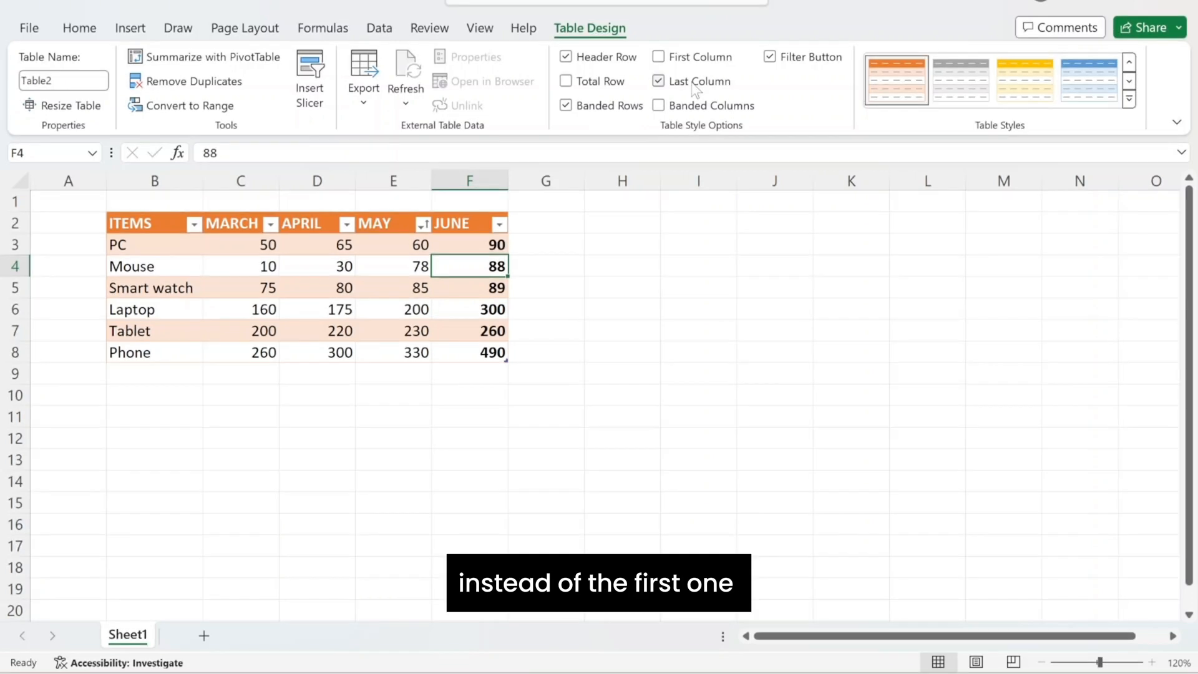
left_click(694, 88)
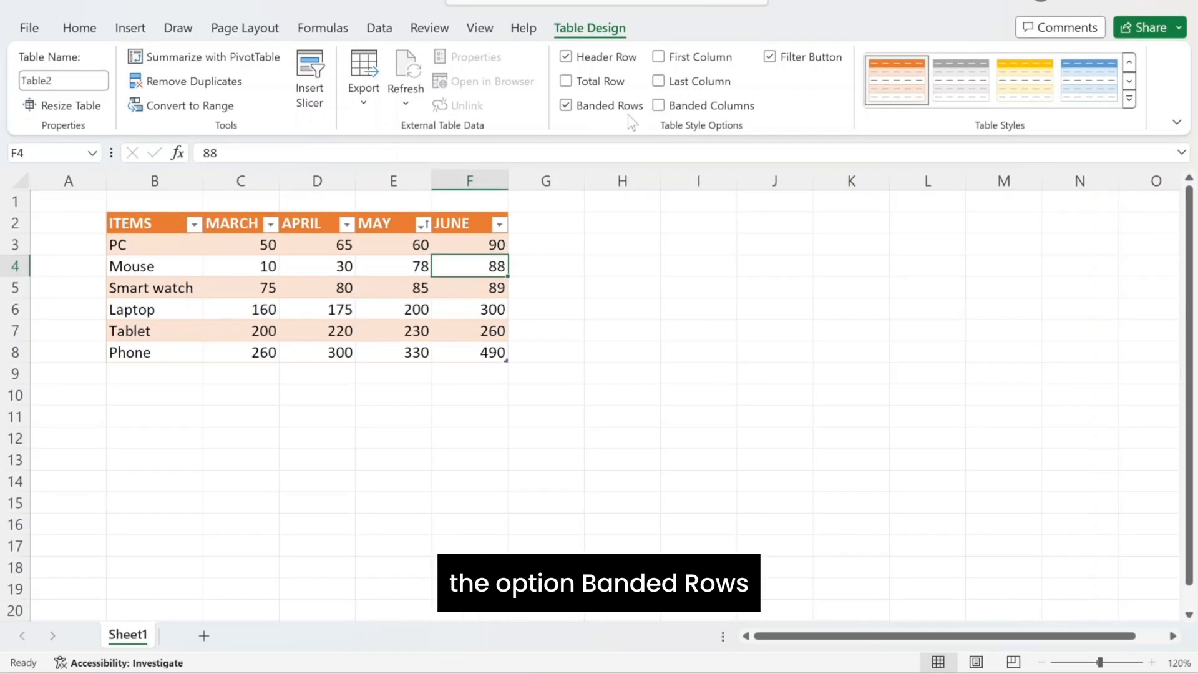
Switch the table's banded rows off and back on, and turn on banded columns.
left_click(612, 112)
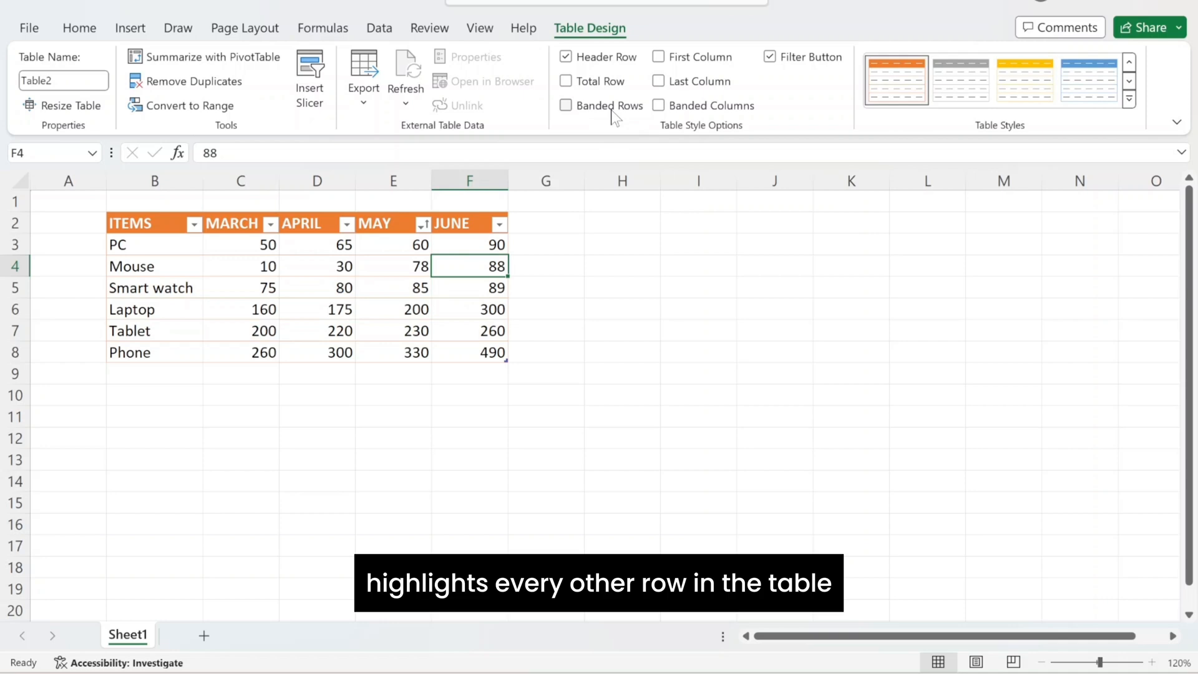
left_click(612, 112)
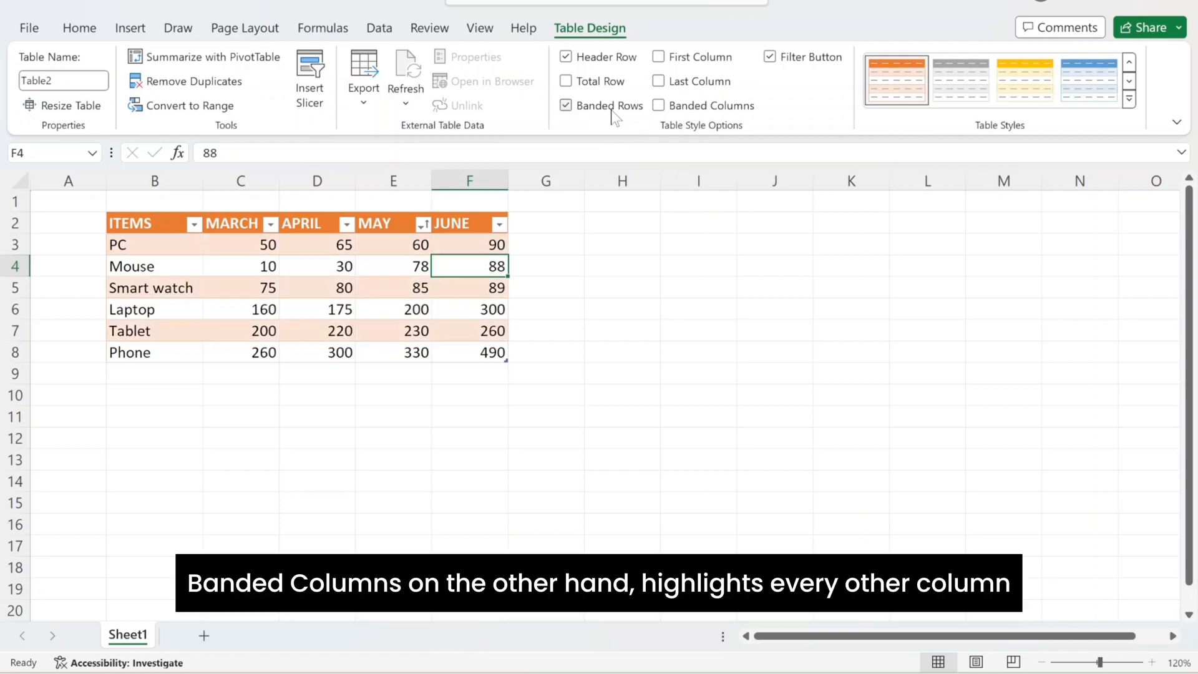
left_click(705, 111)
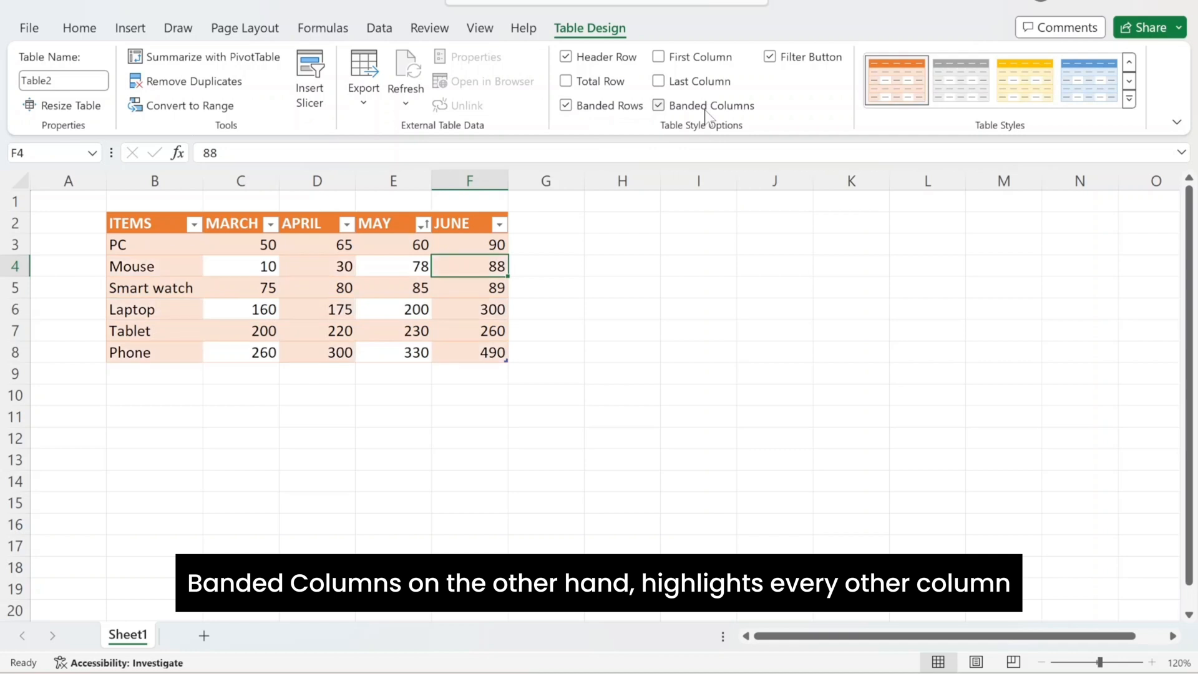